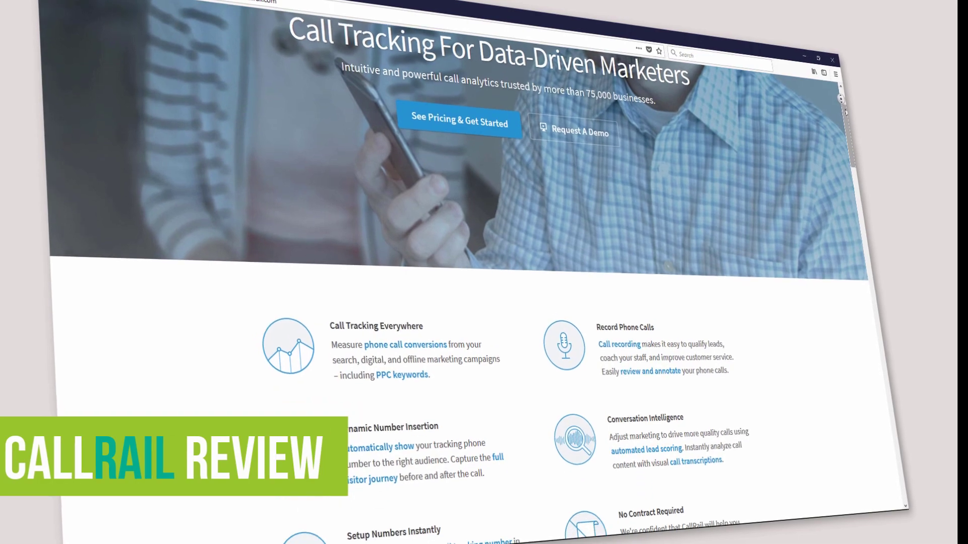
Read through the CallRail homepage's feature sections, covering keyword spotting, visitor and keyword call tracking, and dynamic website call tracking.
scroll(852, 110, down, 5)
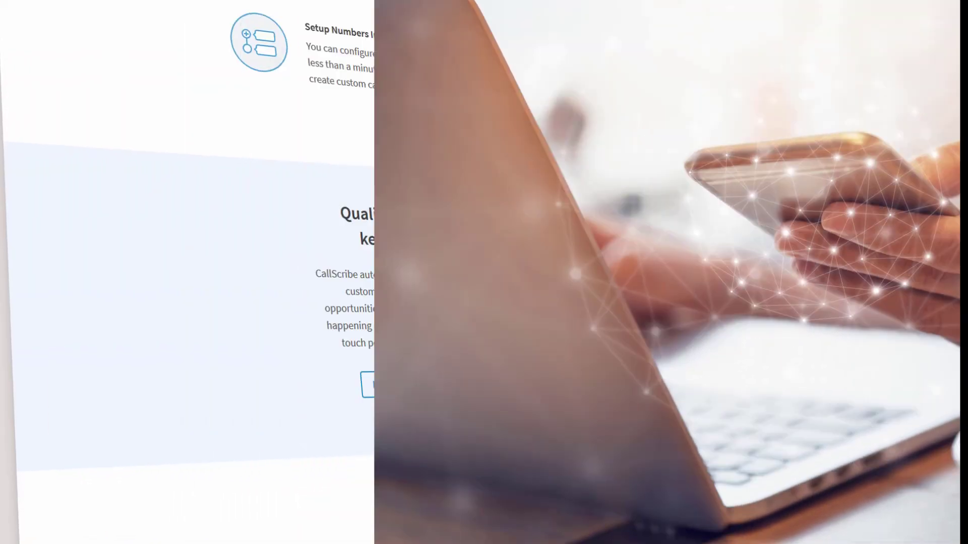
scroll(903, 104, down, 2)
scroll(903, 103, down, 4)
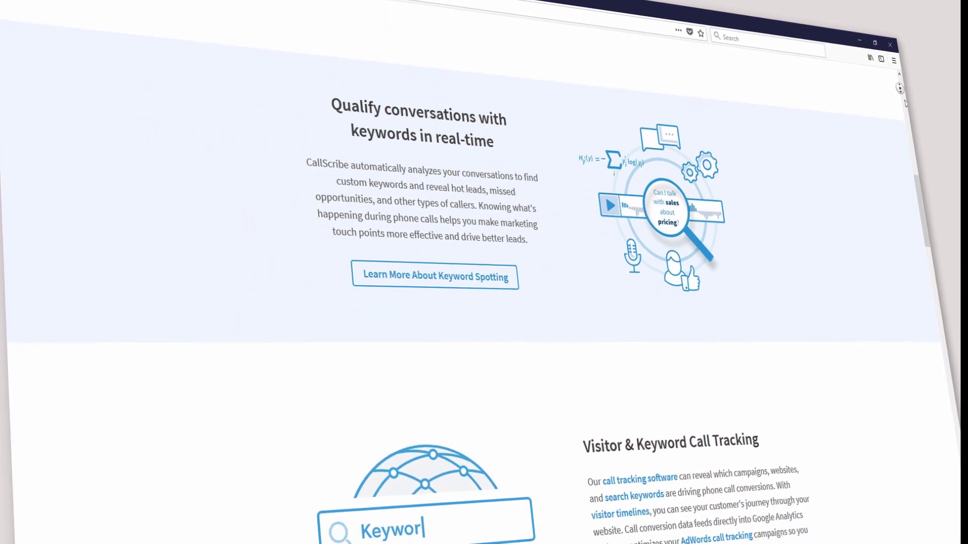
scroll(906, 103, down, 4)
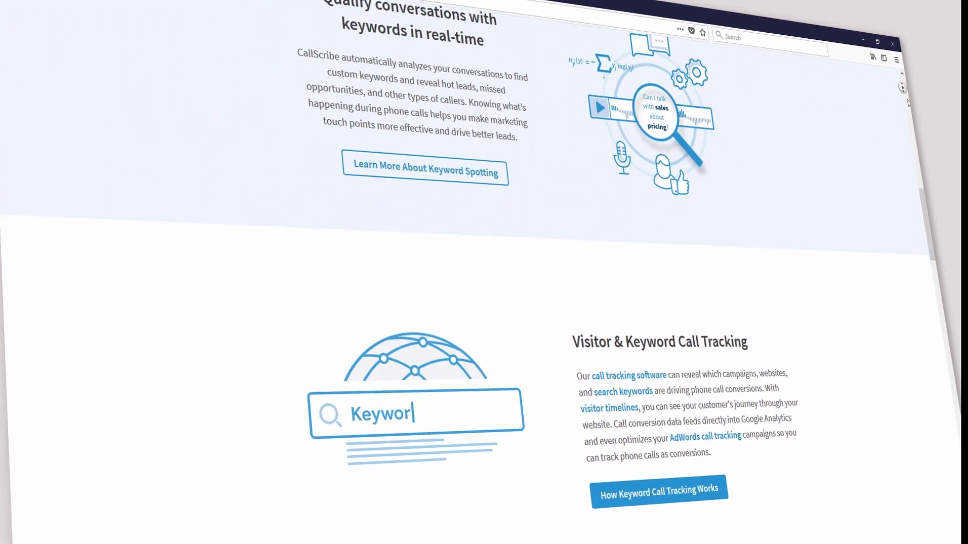
scroll(908, 102, down, 4)
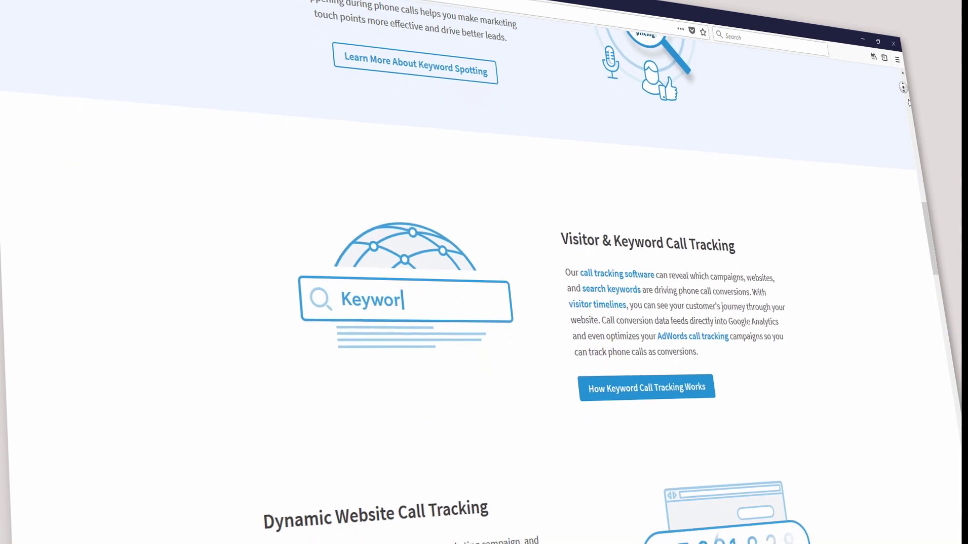
scroll(909, 102, down, 4)
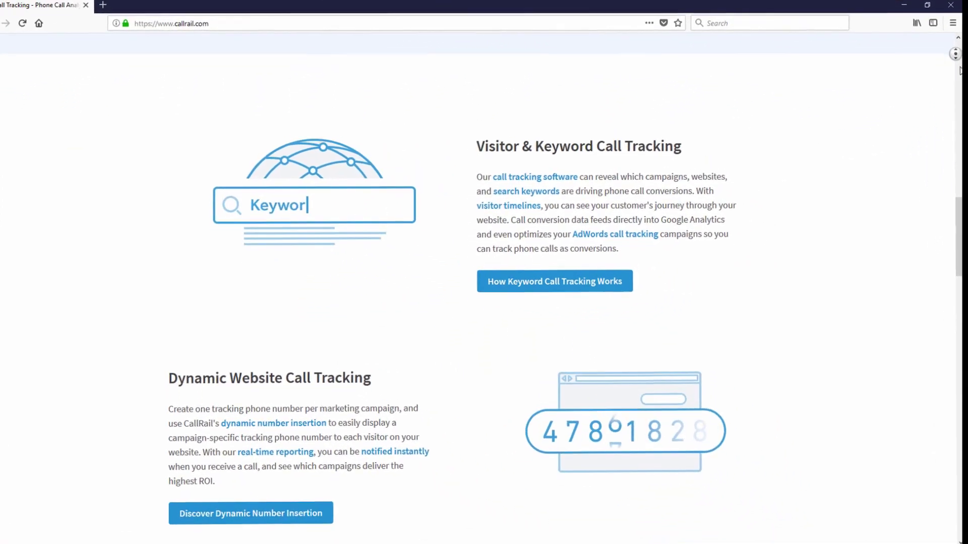
scroll(960, 71, down, 4)
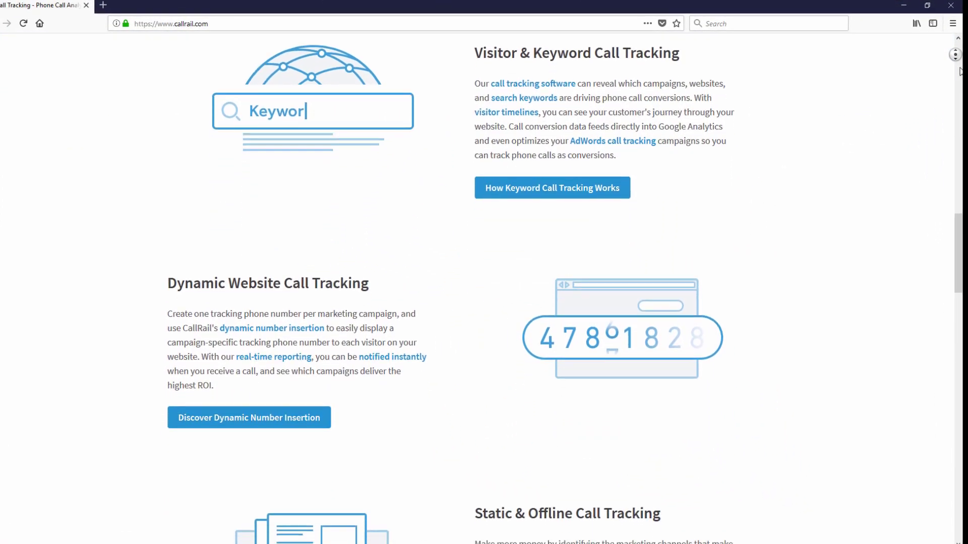
scroll(960, 71, down, 4)
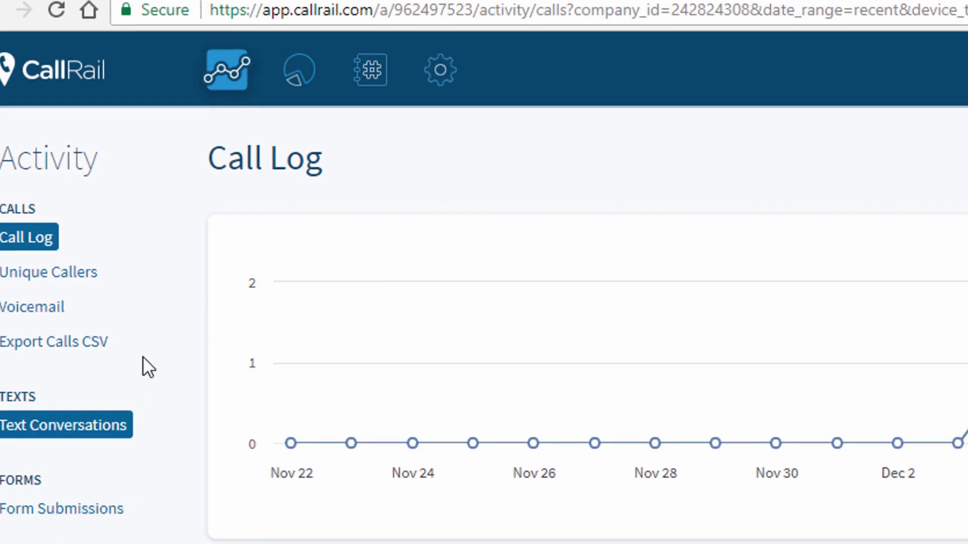
View the Lead Funnel report for Save Your Relationship and look at the Lead Center page.
click(295, 82)
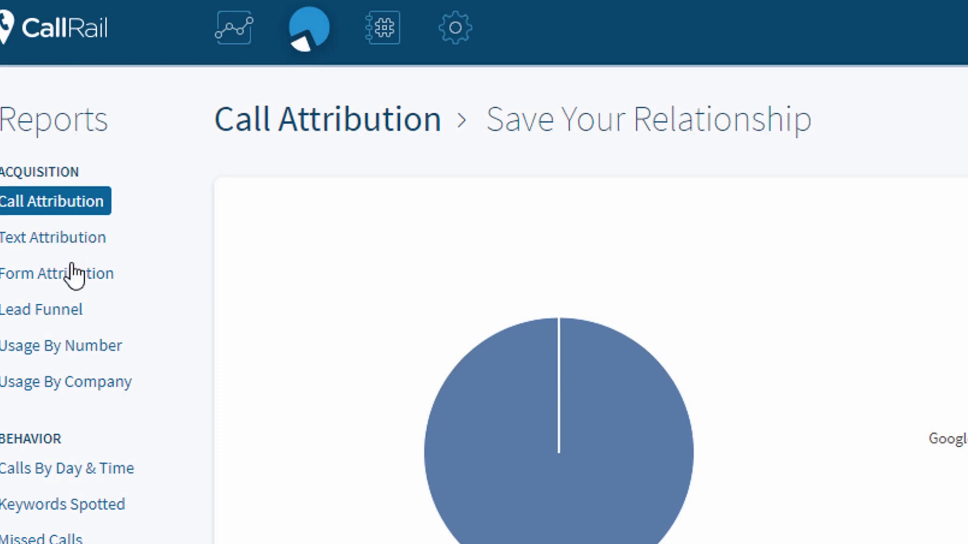
click(73, 312)
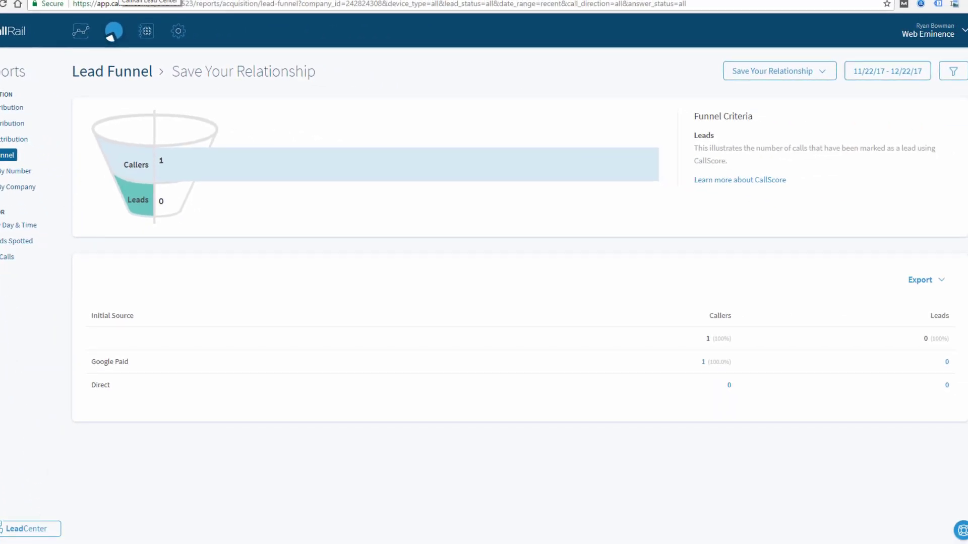
click(136, 1)
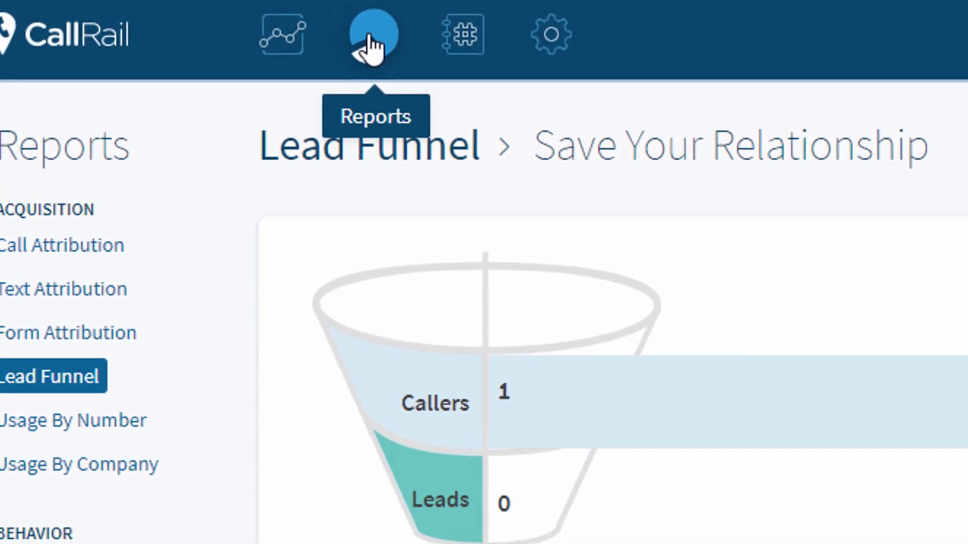
From the account's phone numbers, begin adding a tracking number that is used online and shown on the website.
click(472, 41)
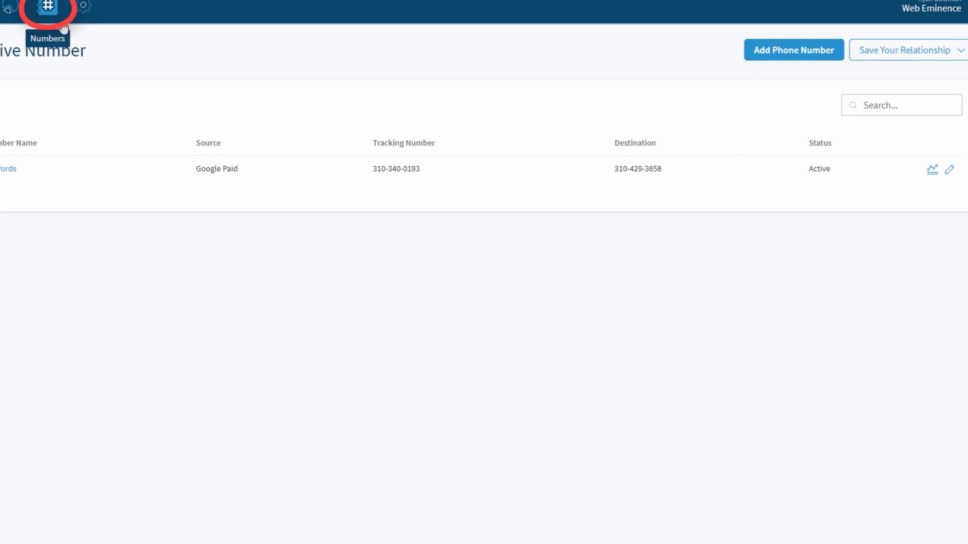
click(775, 60)
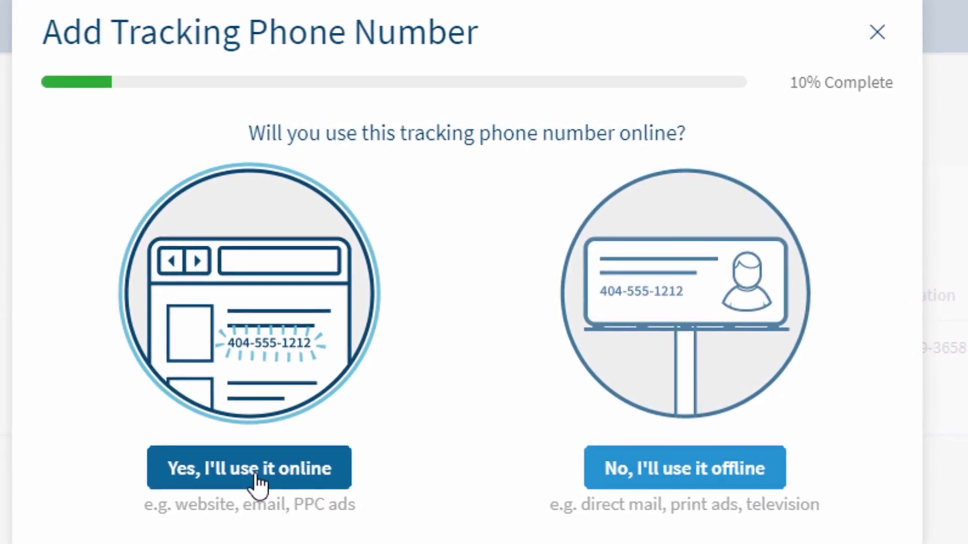
click(257, 482)
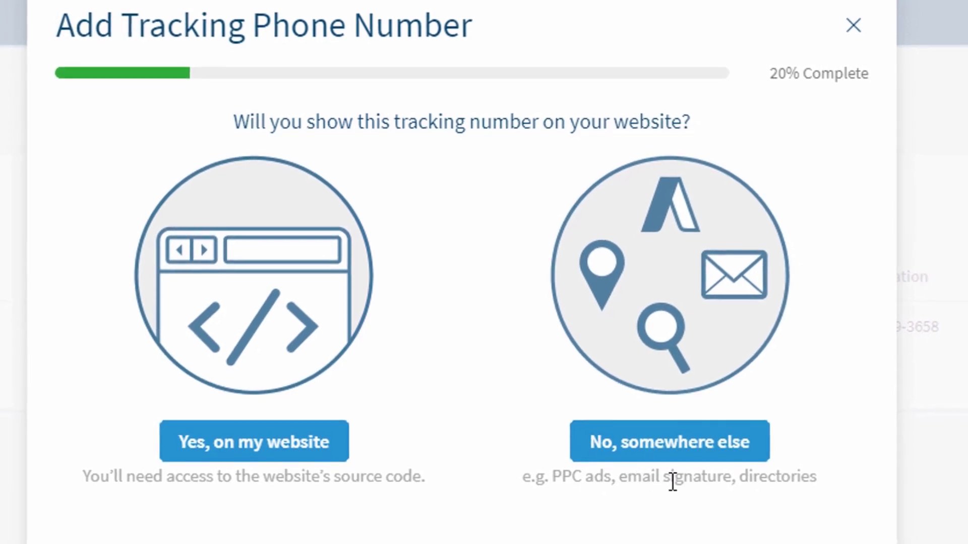
click(277, 430)
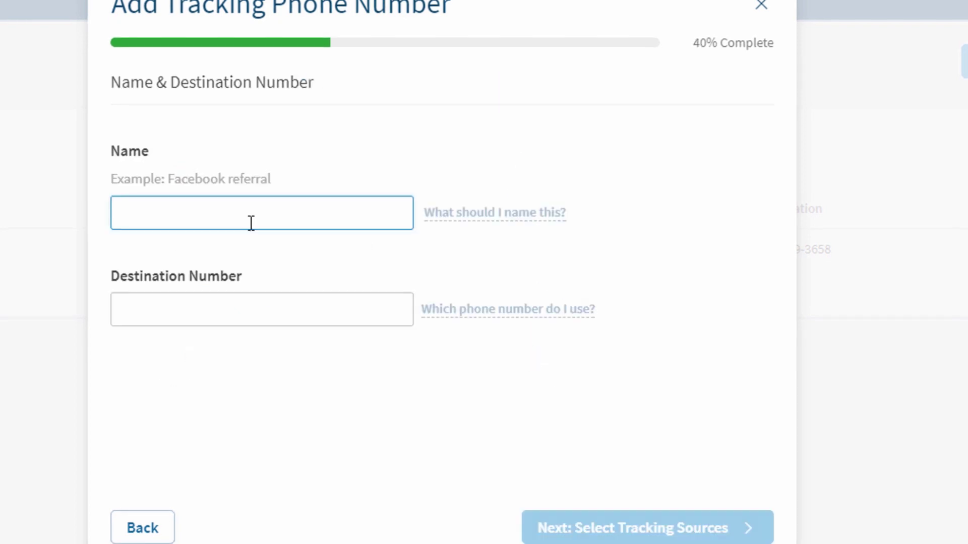
Name the tracking number AdWords2, enter the destination phone number, and continue to the tracking sources.
text(AdWords2)
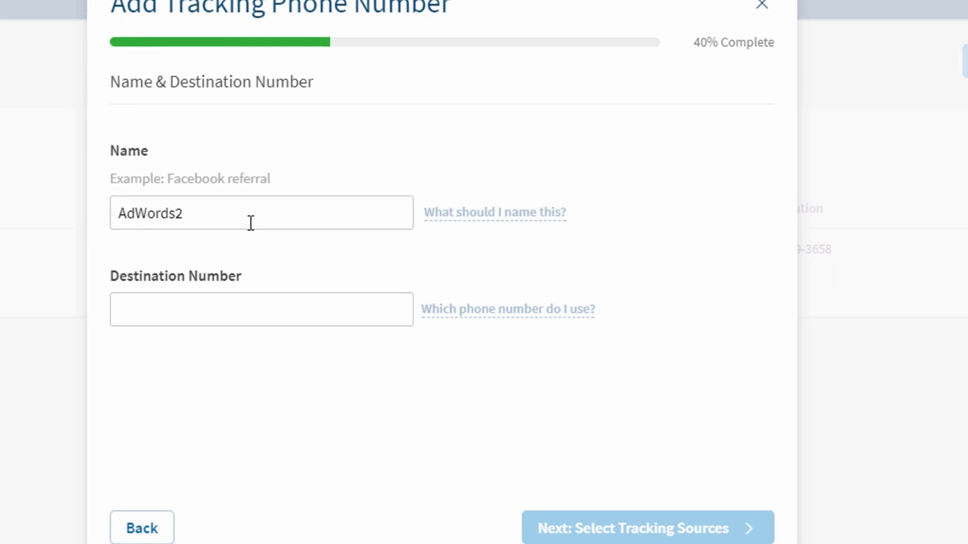
click(241, 312)
text(55)
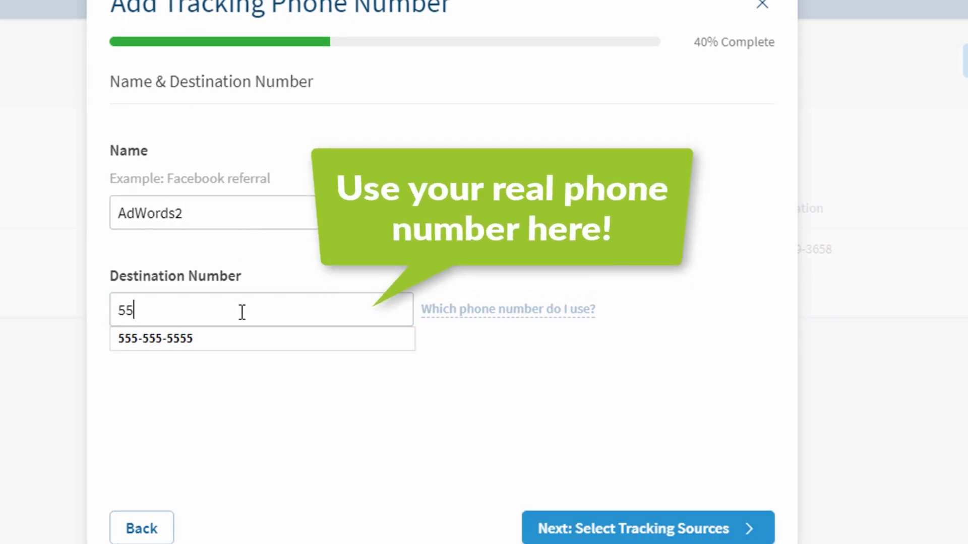
click(185, 349)
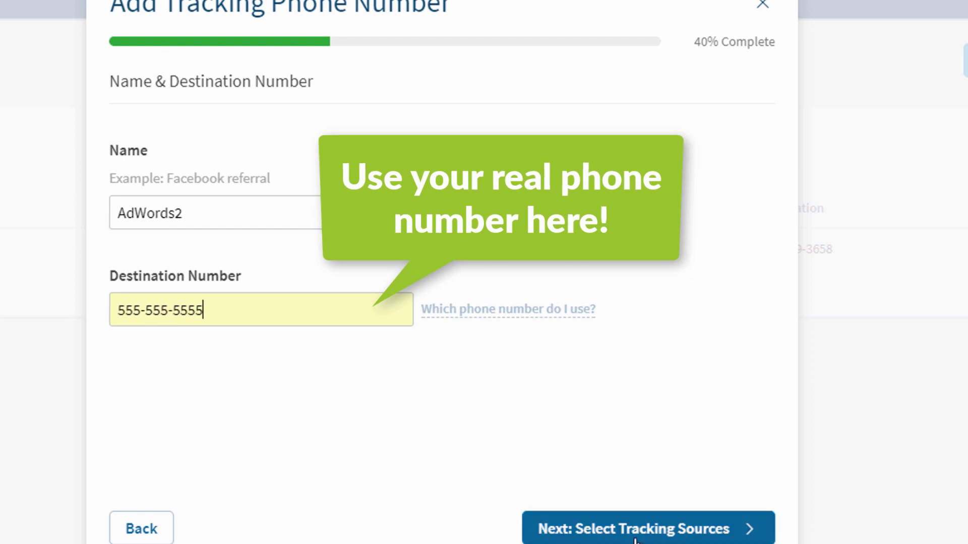
click(639, 530)
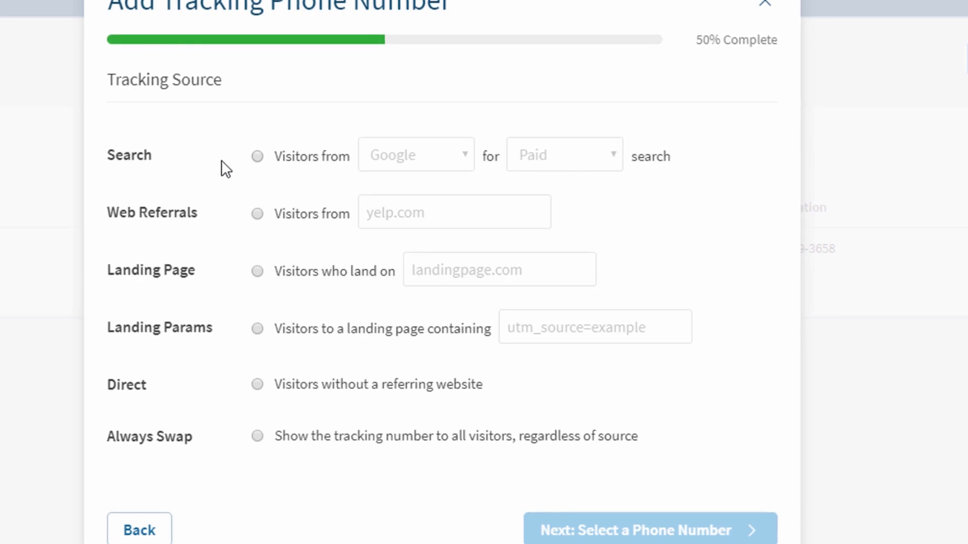
Set the tracking source to search visitors from Google for Paid search and continue to the phone number selection.
click(256, 156)
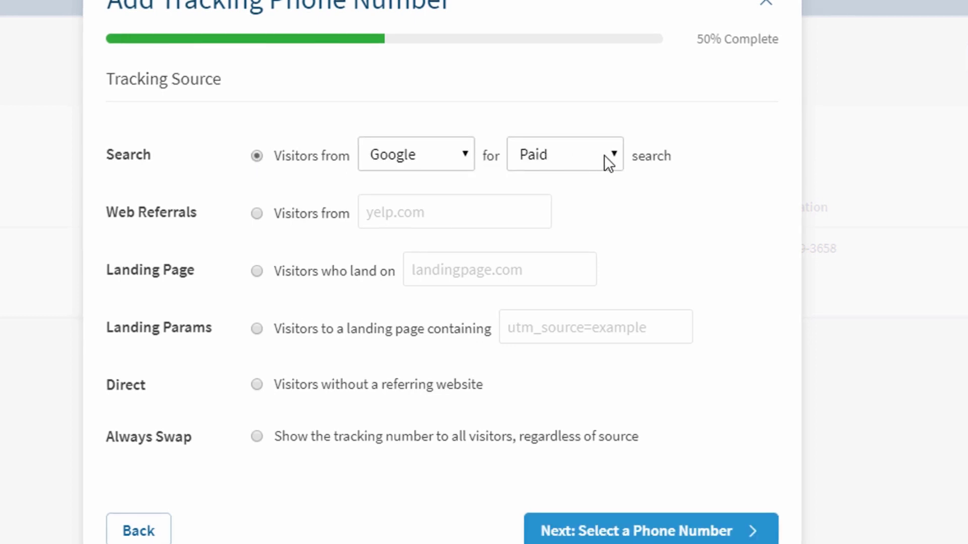
click(459, 154)
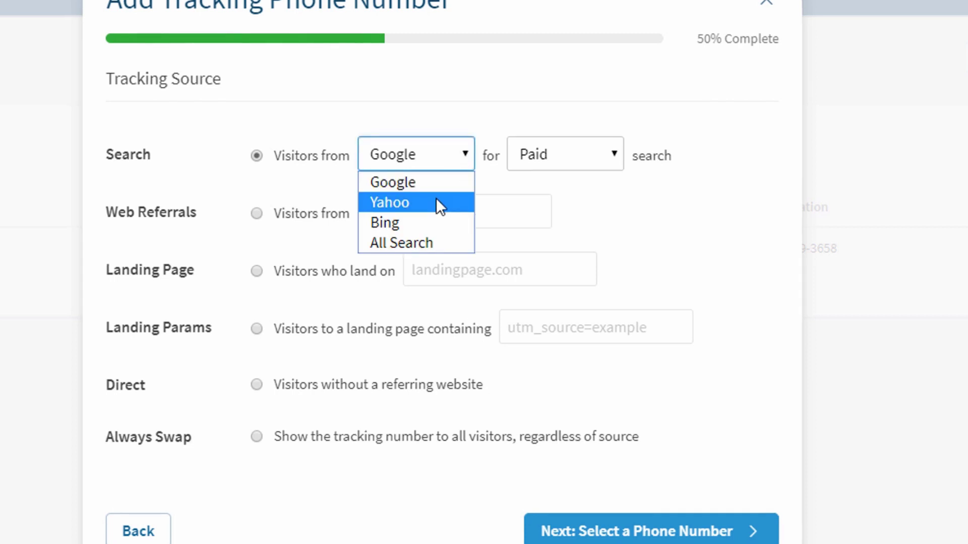
click(442, 183)
click(520, 157)
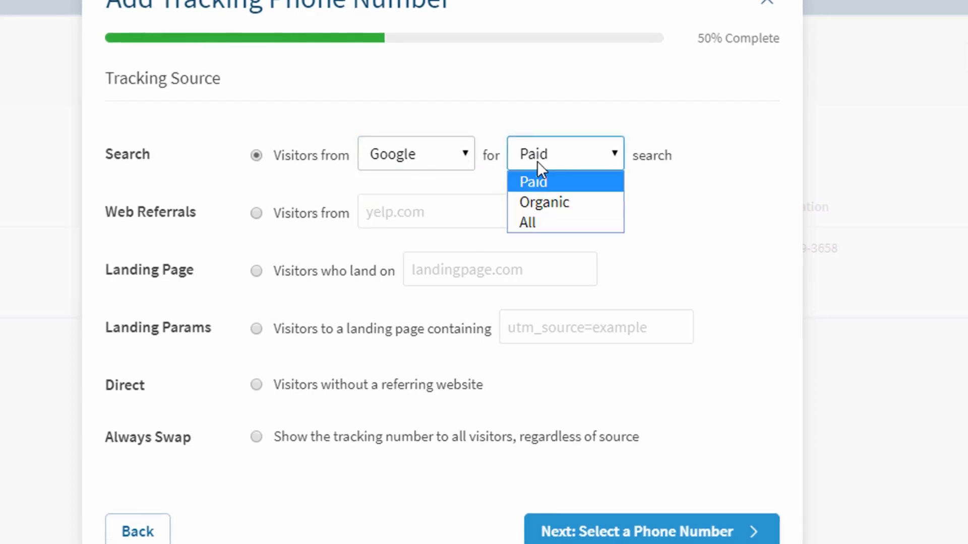
click(544, 180)
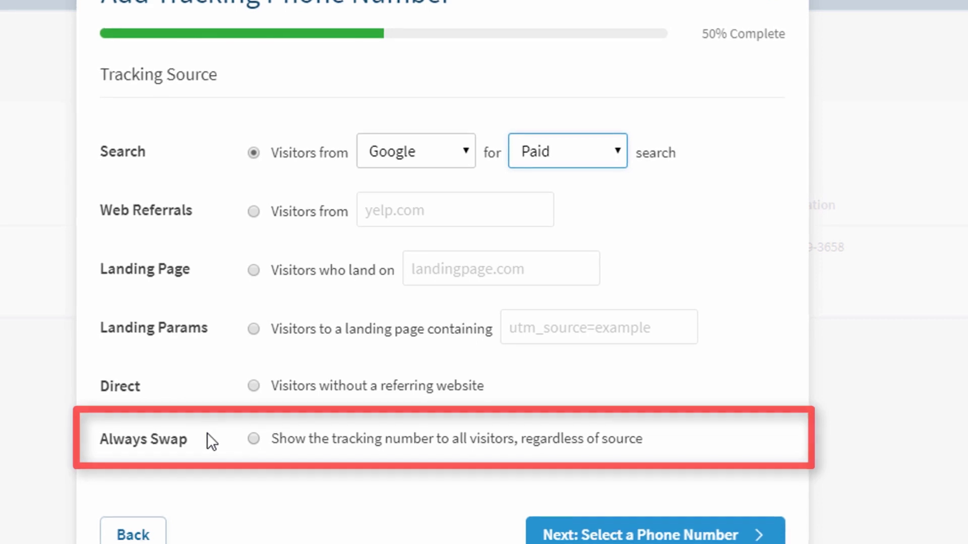
click(650, 534)
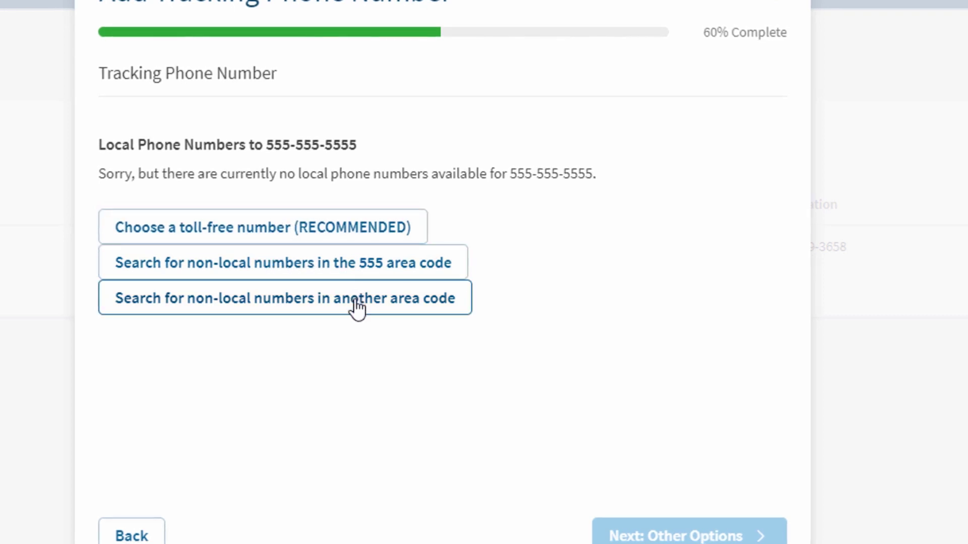
Search for non-local numbers in the 555 area code and change the area code to 630.
click(371, 273)
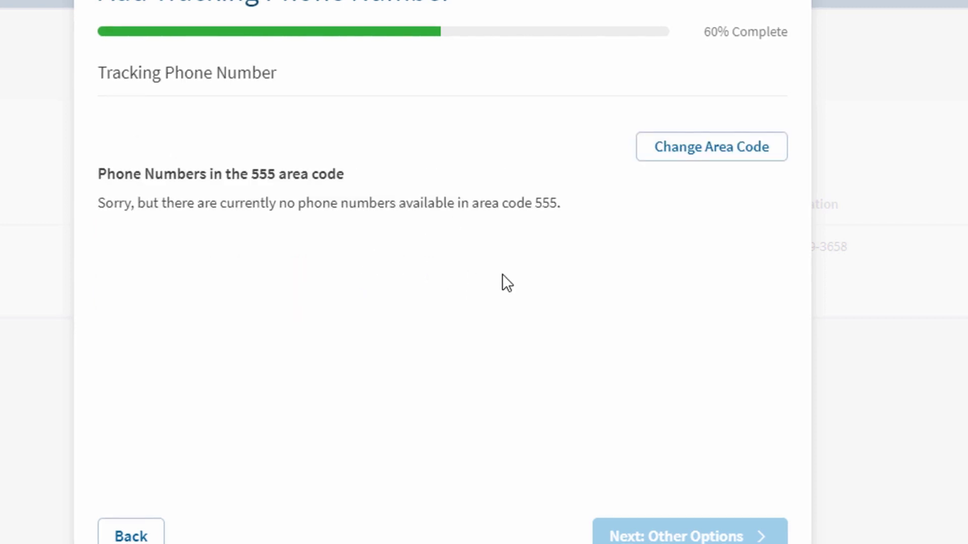
click(678, 155)
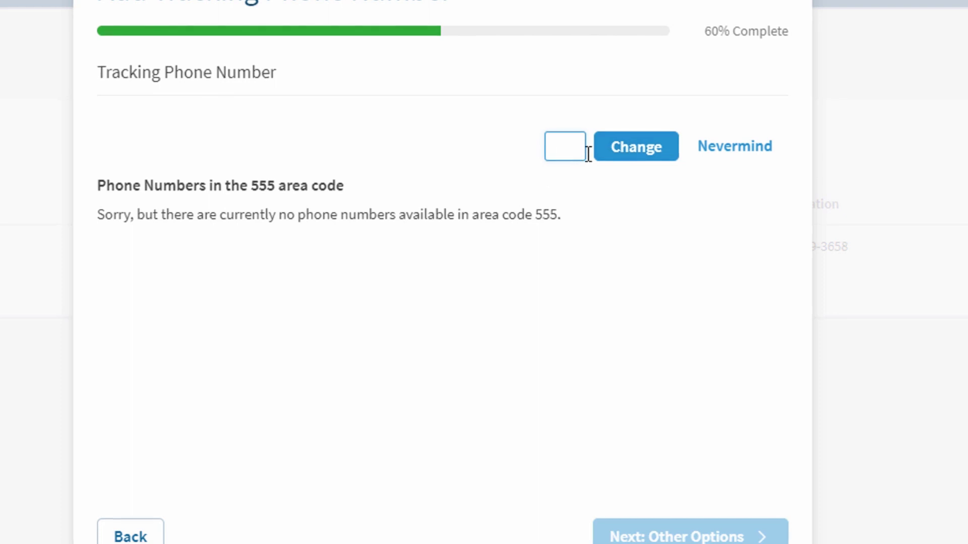
text(630)
click(638, 149)
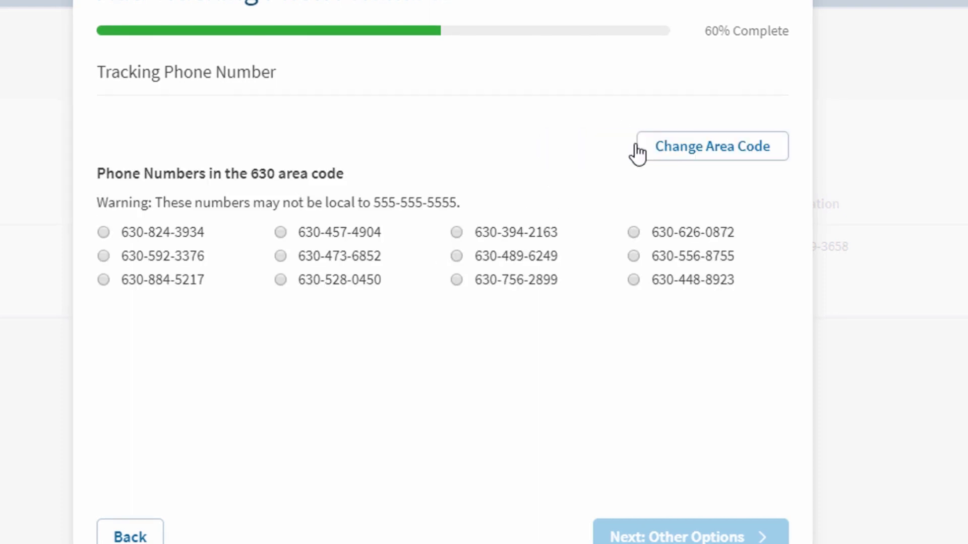
Select the first listed 630 number, continue to the whisper and recording options, and close the setup without activating the number.
click(103, 233)
click(670, 534)
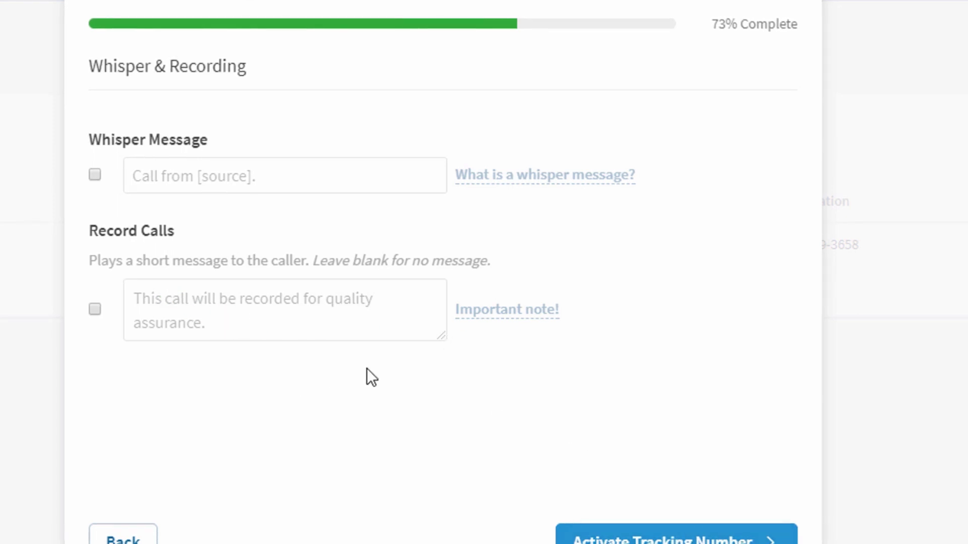
mouse_move(514, 316)
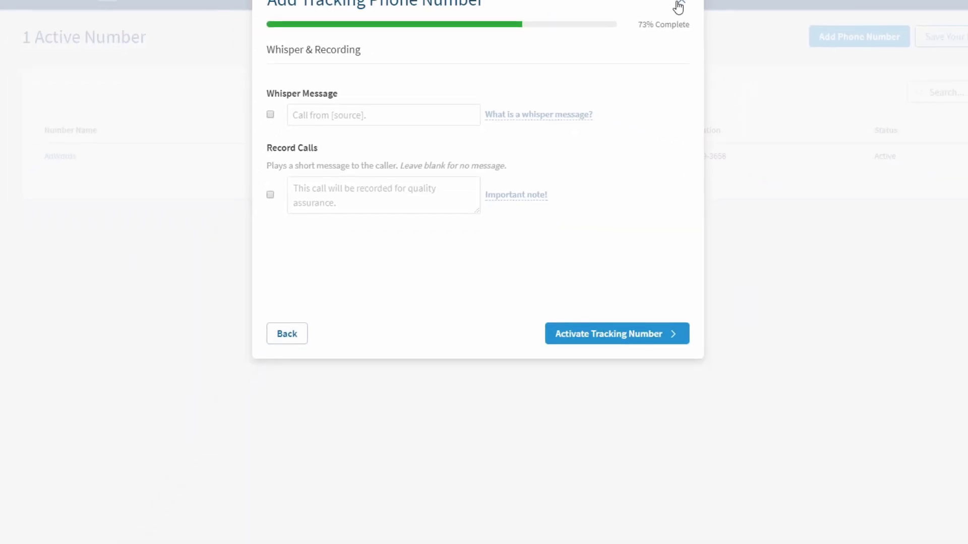
click(678, 6)
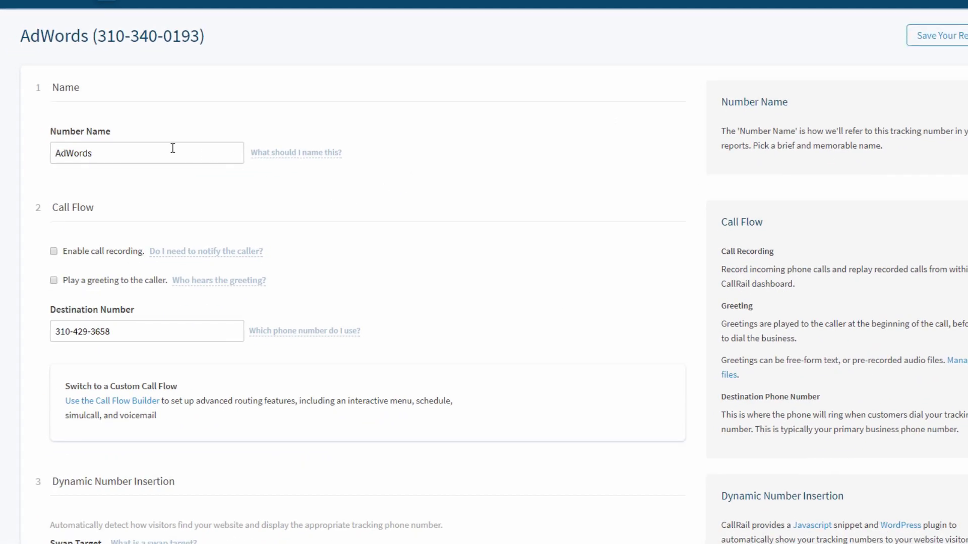
Review the AdWords number's call flow and dynamic number insertion settings, comparing its swap target with the phone number on a website's contact page.
scroll(146, 150, down, 1)
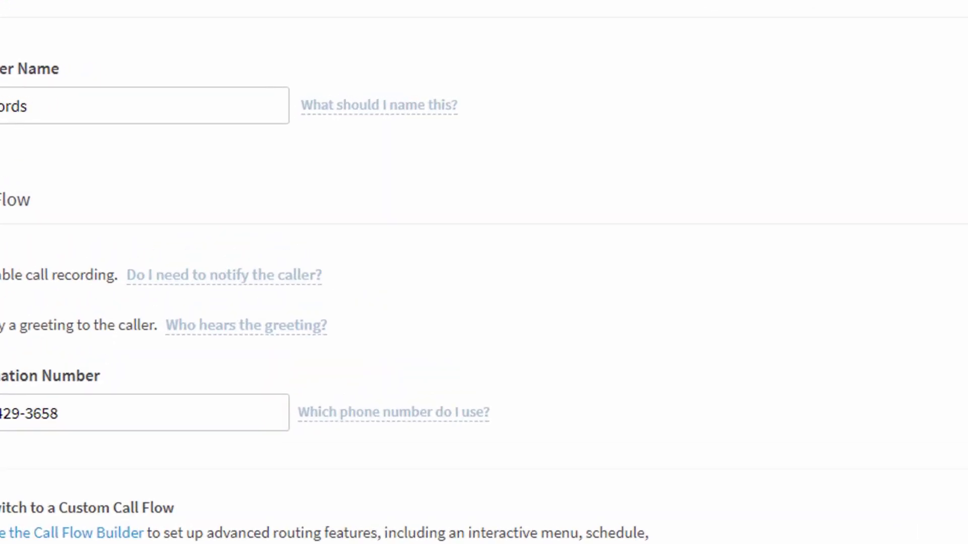
scroll(202, 273, down, 1)
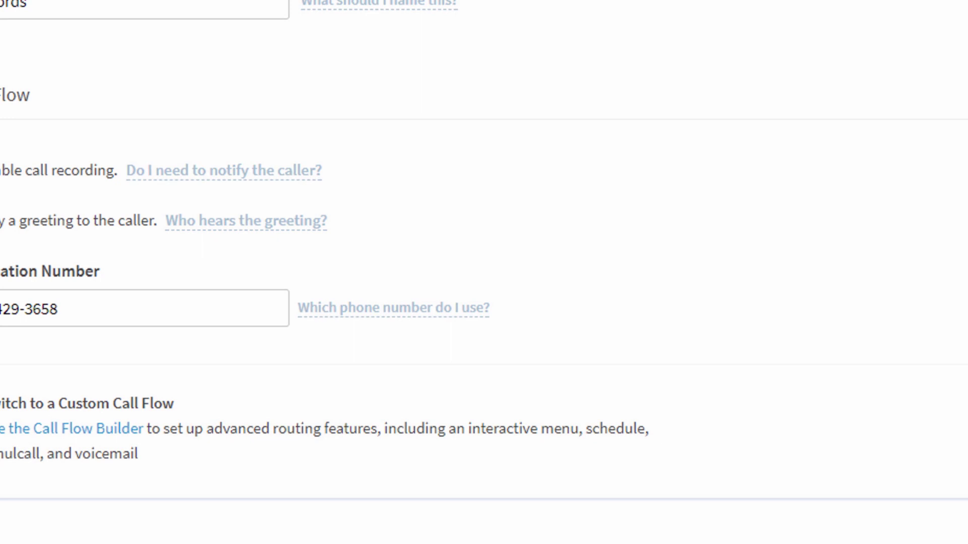
scroll(163, 171, down, 3)
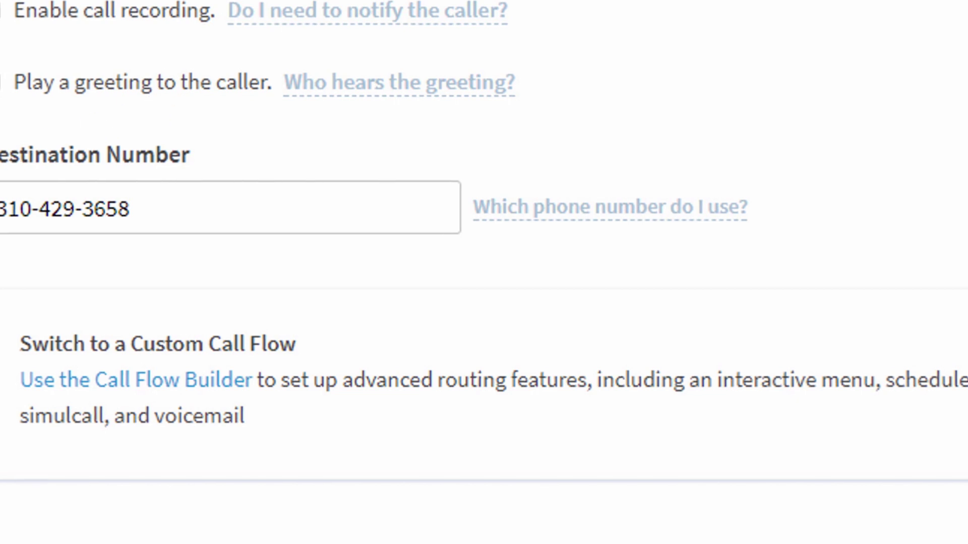
scroll(484, 272, down, 3)
scroll(484, 272, down, 10)
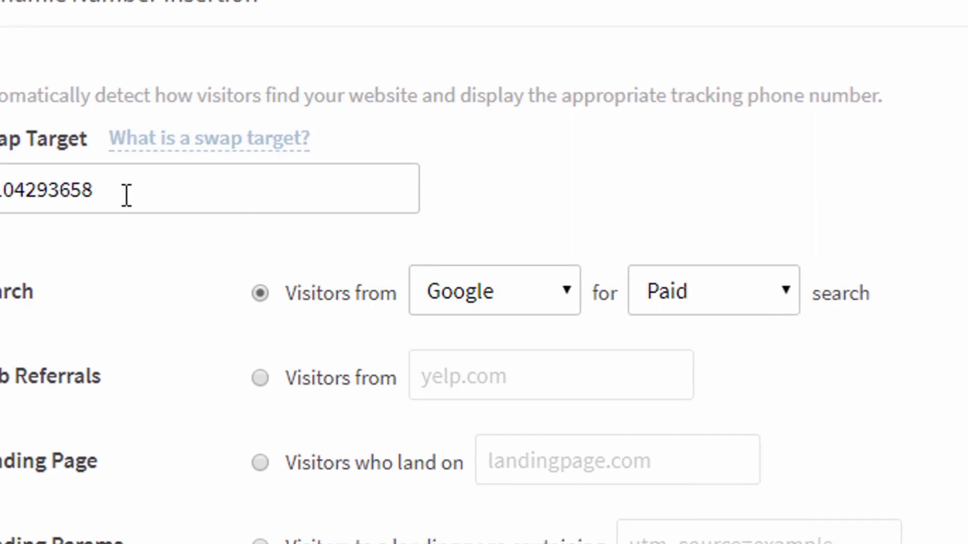
drag(138, 186, 1, 190)
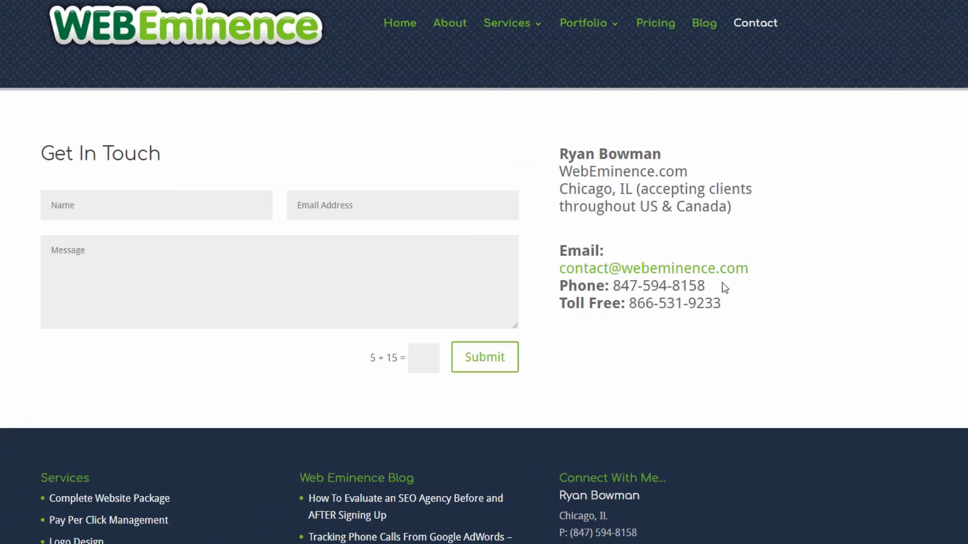
drag(772, 282, 493, 362)
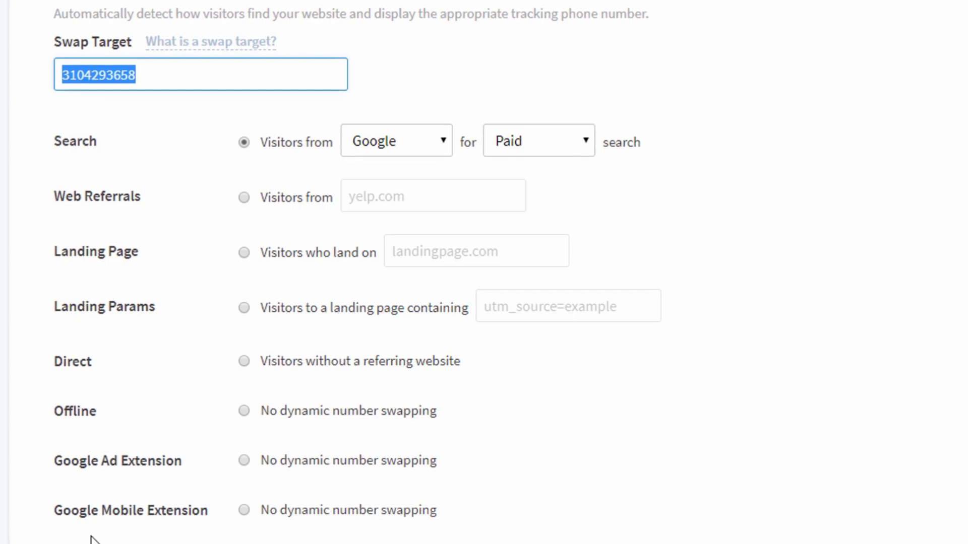
Compare the AdWords number's swap target and visitor source options with its text messaging setting.
scroll(91, 538, down, 7)
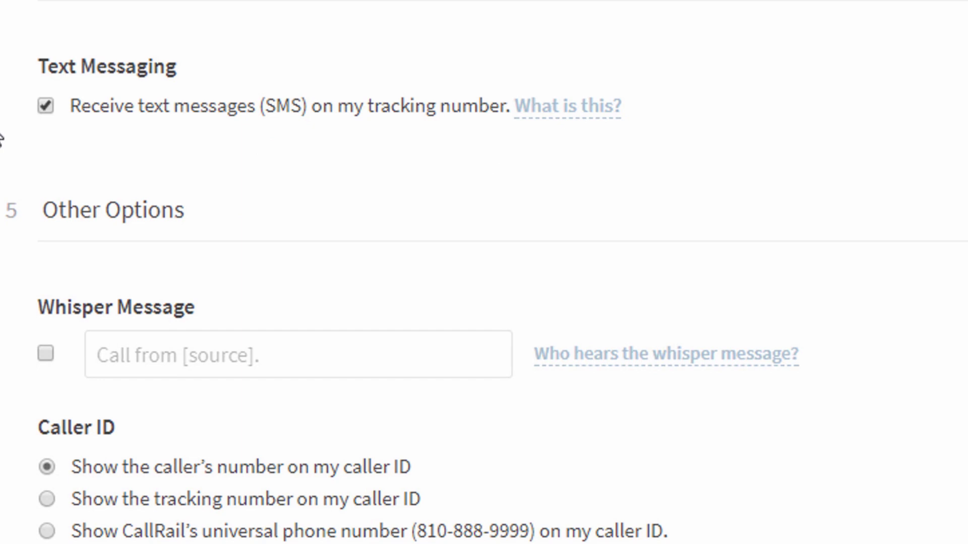
scroll(9, 277, up, 7)
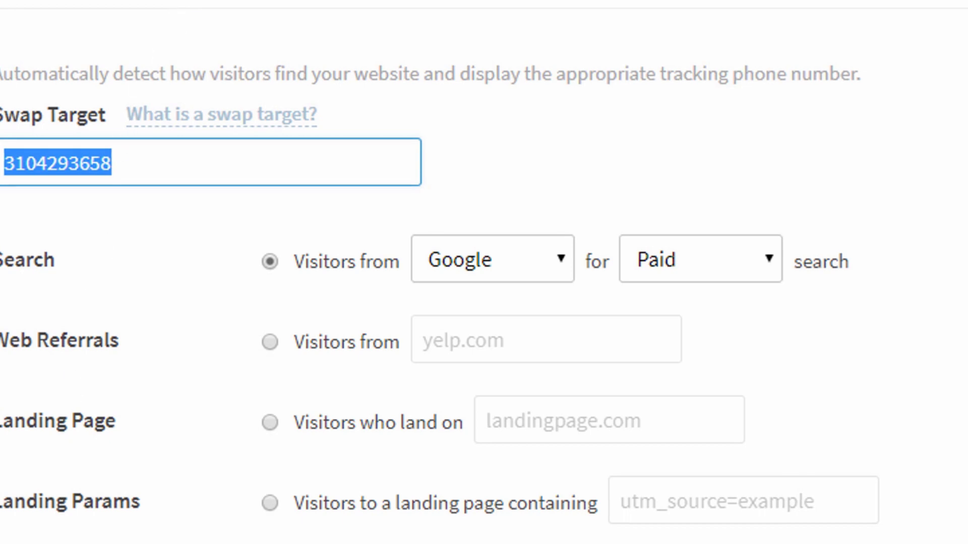
scroll(20, 373, down, 7)
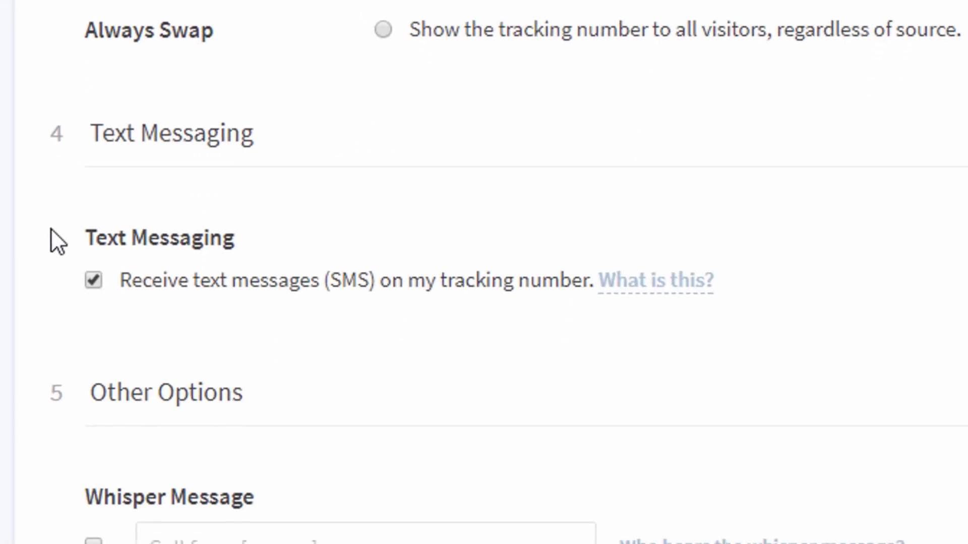
scroll(65, 252, down, 3)
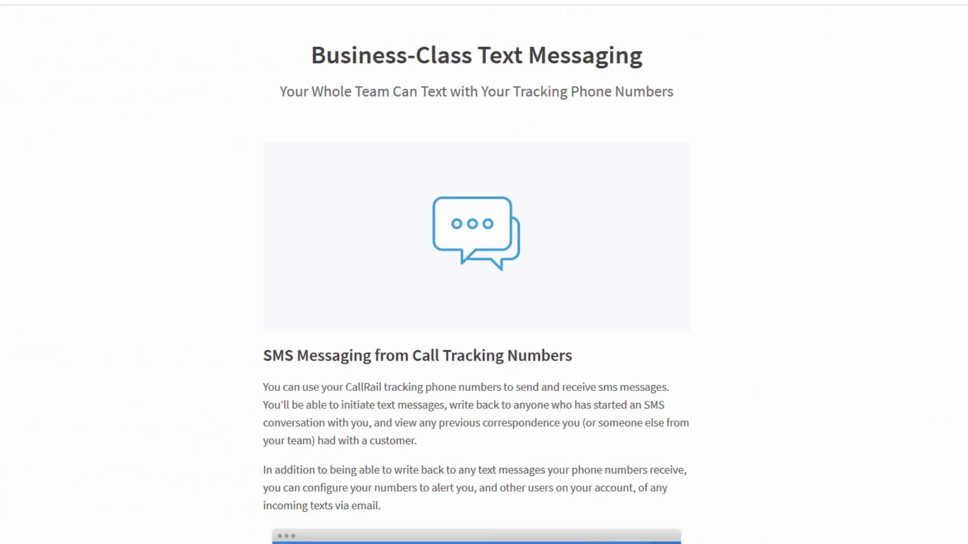
Read through CallRail's Business-Class Text Messaging and Mobile App feature pages.
scroll(484, 272, down, 6)
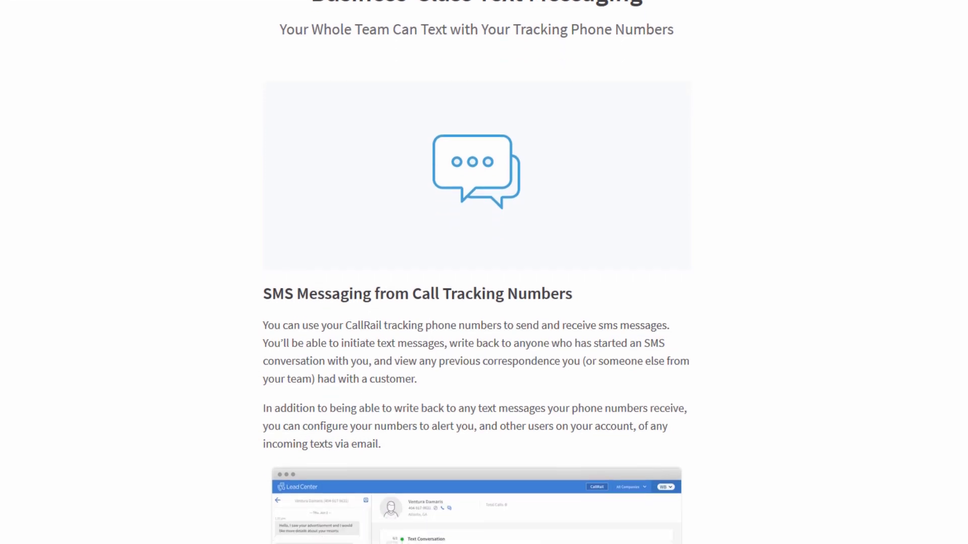
scroll(484, 272, down, 6)
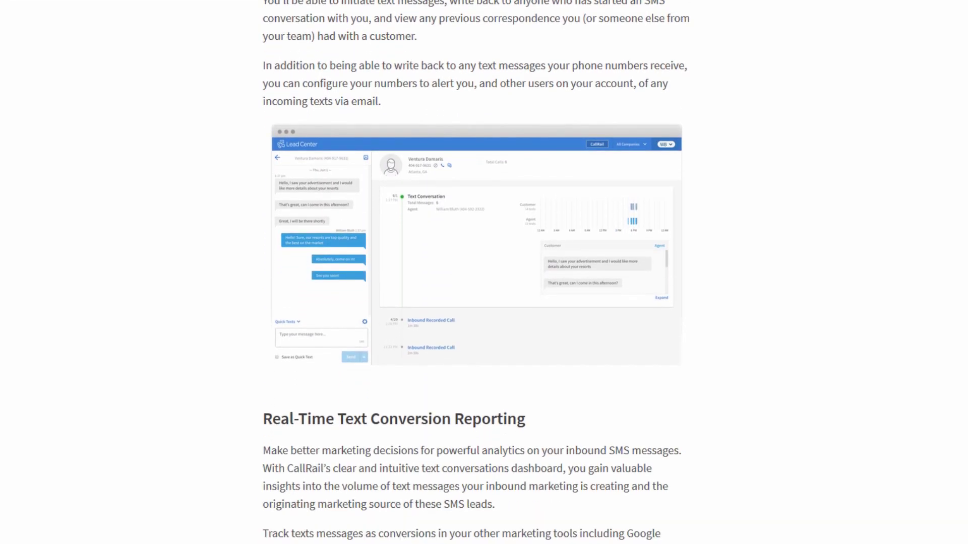
scroll(484, 272, down, 4)
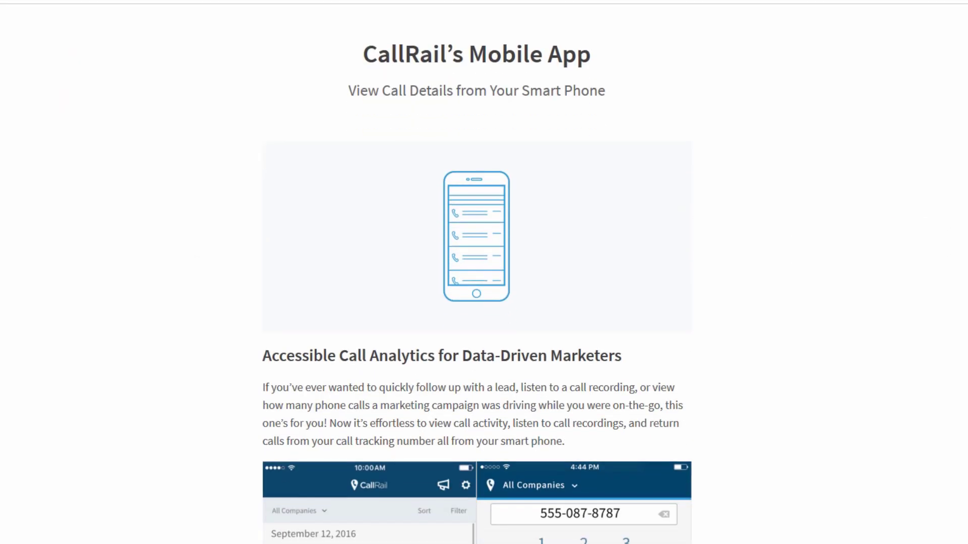
scroll(484, 272, down, 2)
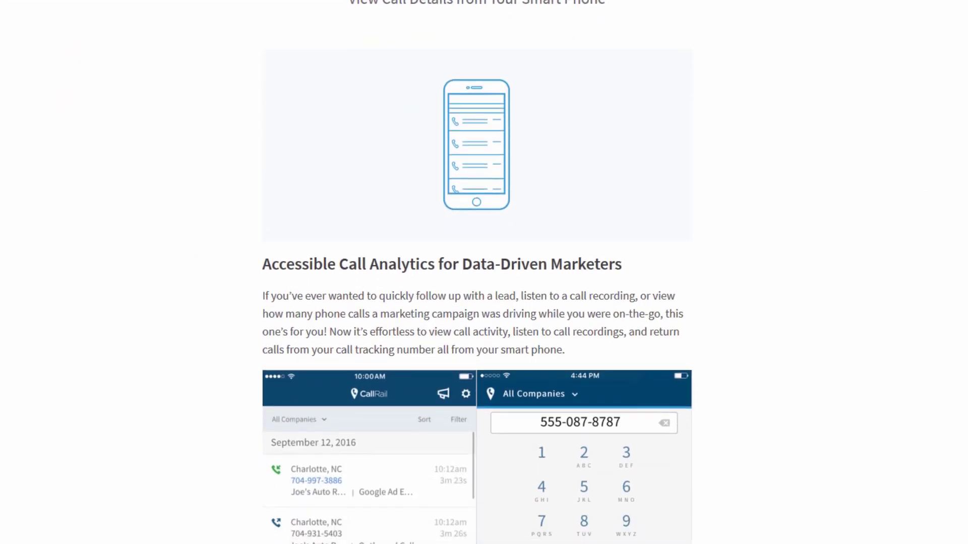
scroll(484, 272, down, 3)
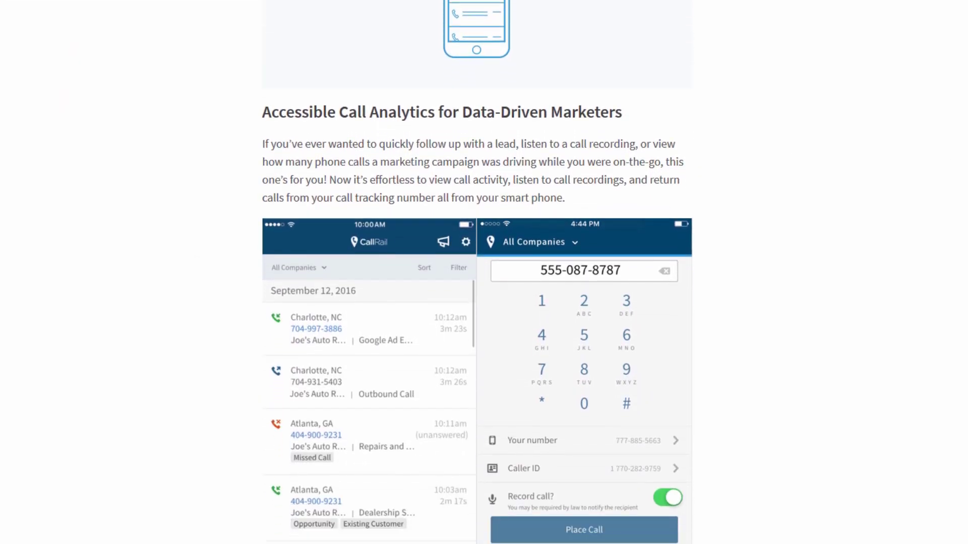
scroll(484, 273, down, 5)
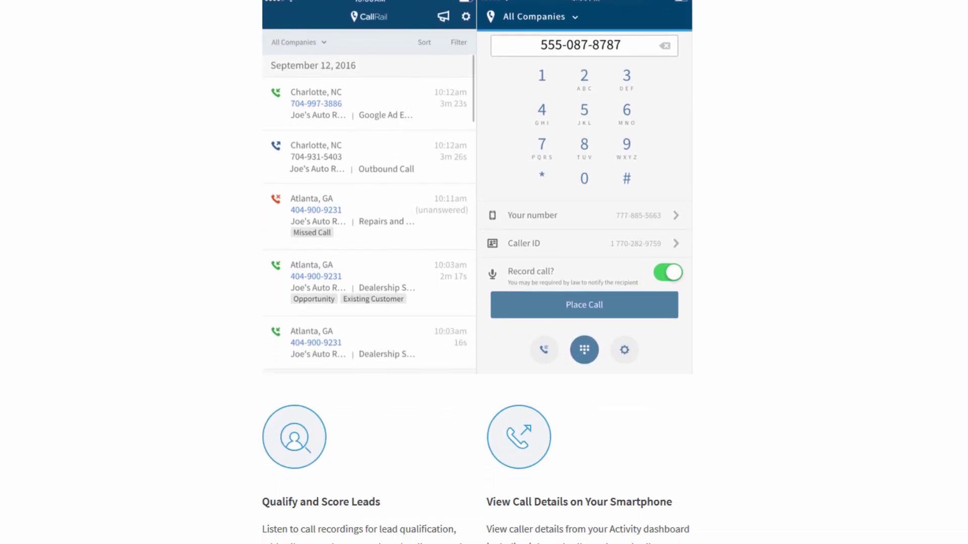
scroll(484, 272, down, 4)
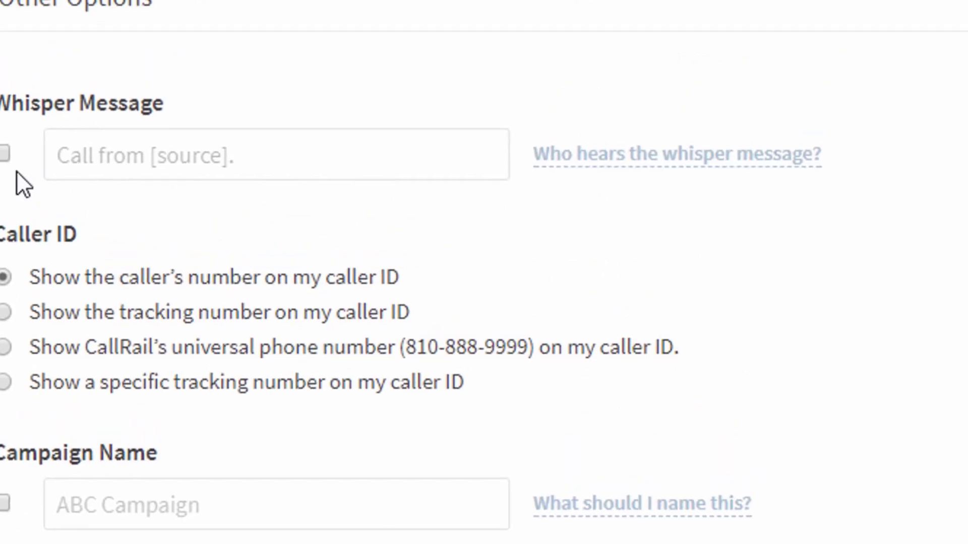
Keep the caller's number as the caller ID and review the AdWords number's campaign name and Google Analytics options.
click(5, 277)
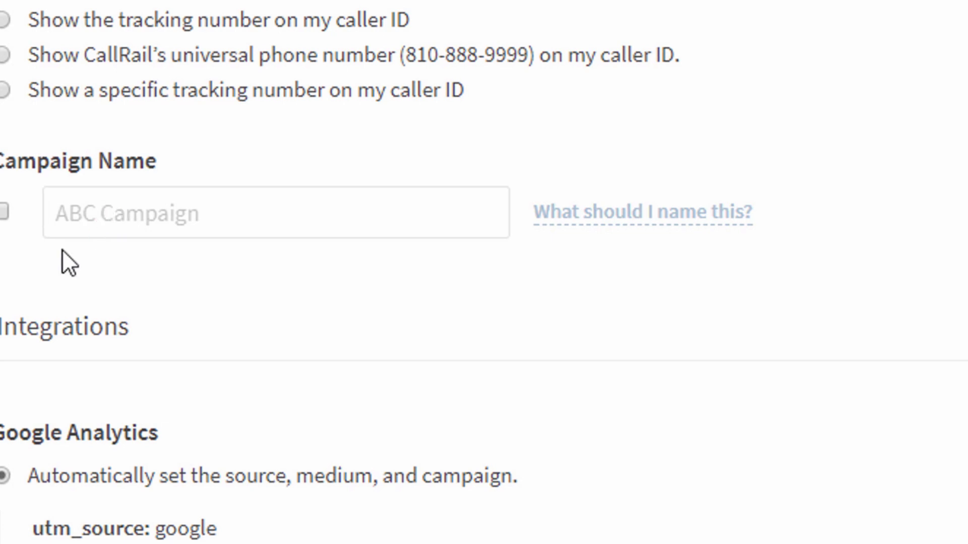
scroll(229, 343, down, 3)
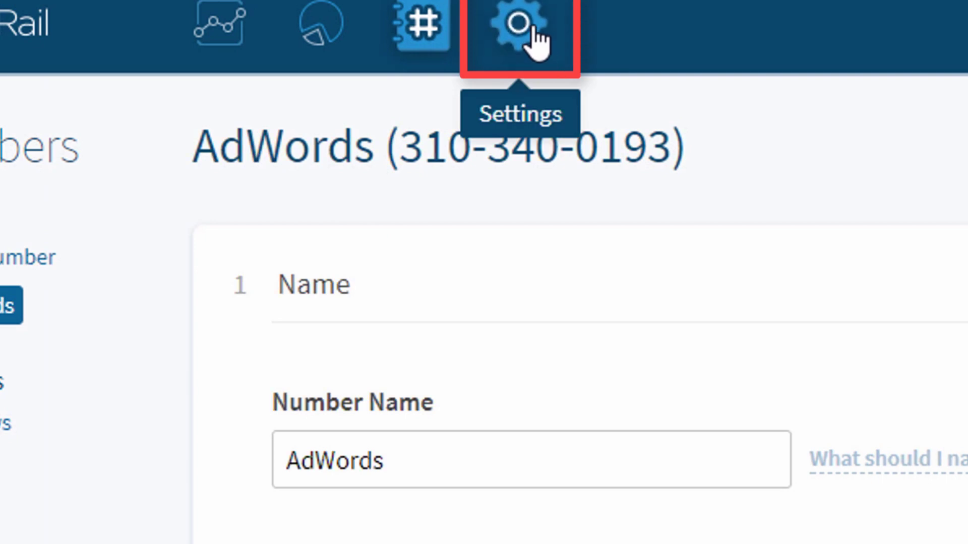
Open the account settings and examine the popular integrations and the full list of available integrations.
click(535, 36)
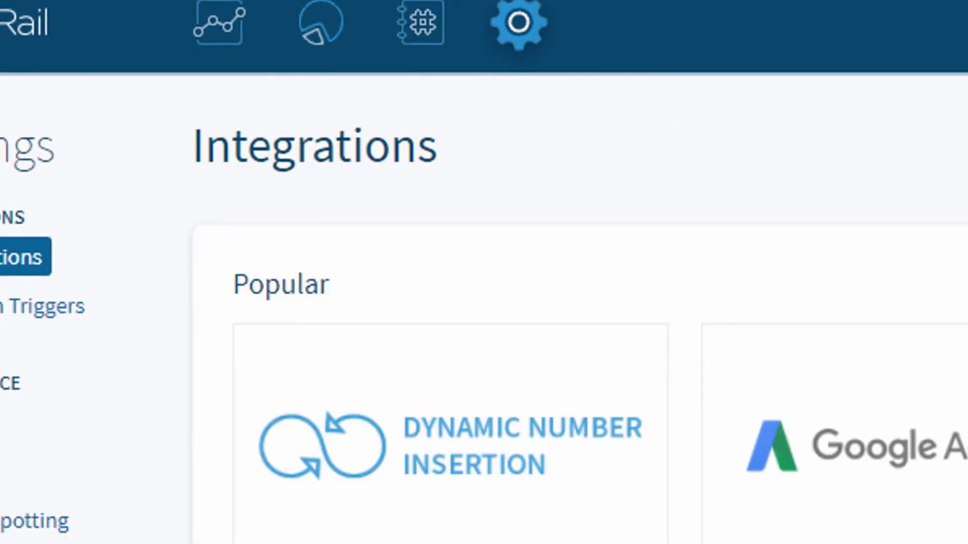
mouse_move(527, 477)
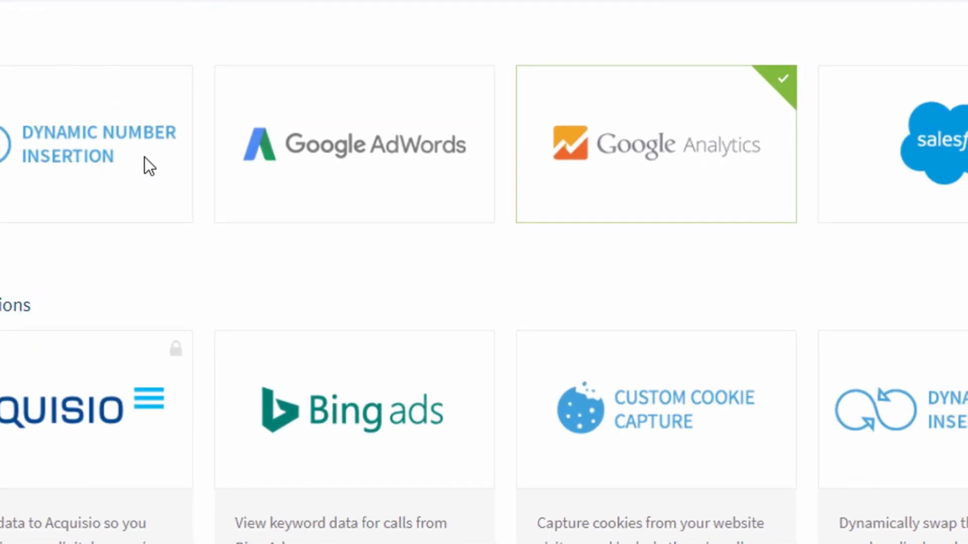
click(130, 181)
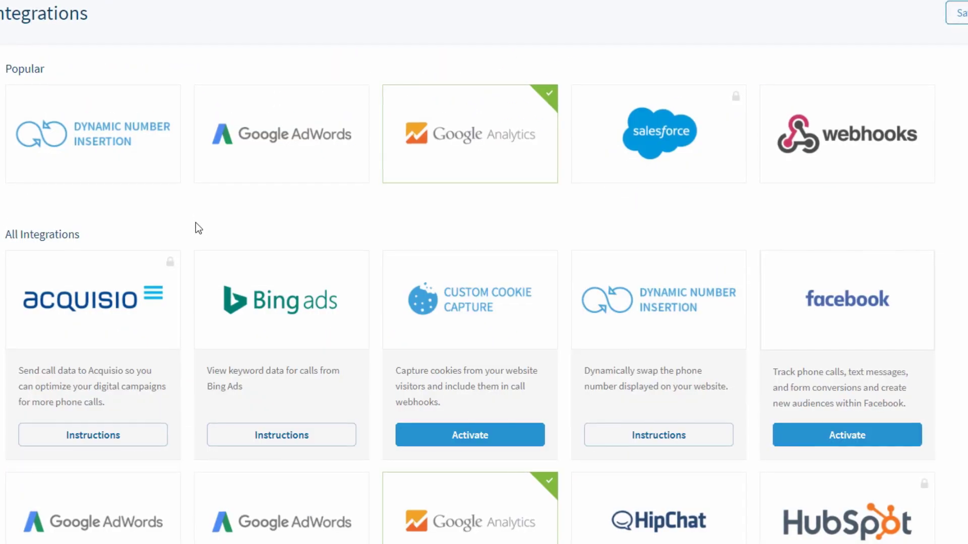
mouse_move(219, 166)
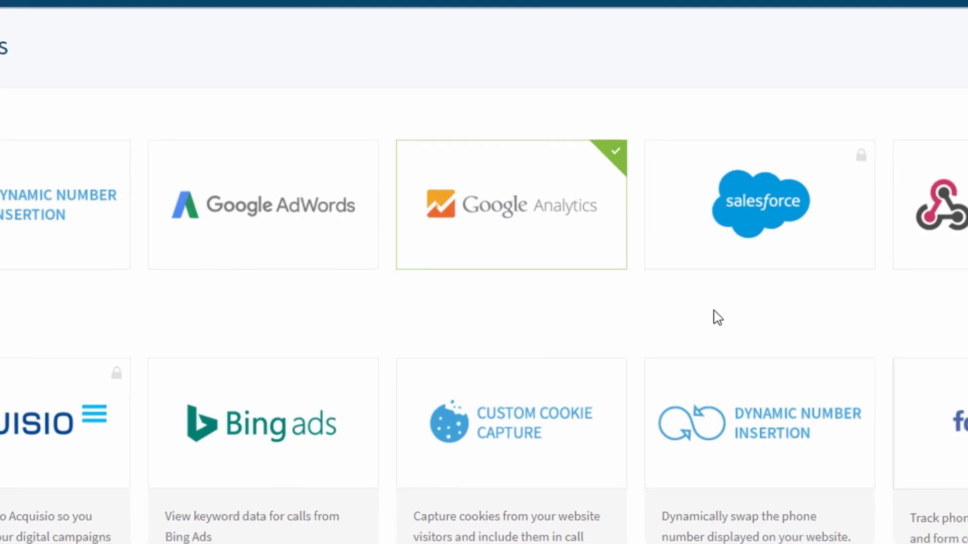
click(300, 250)
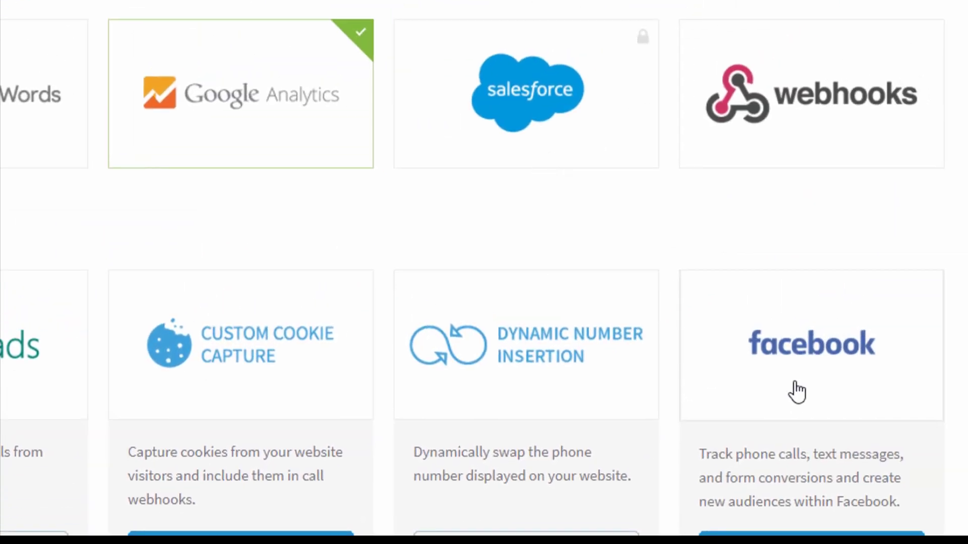
mouse_move(300, 152)
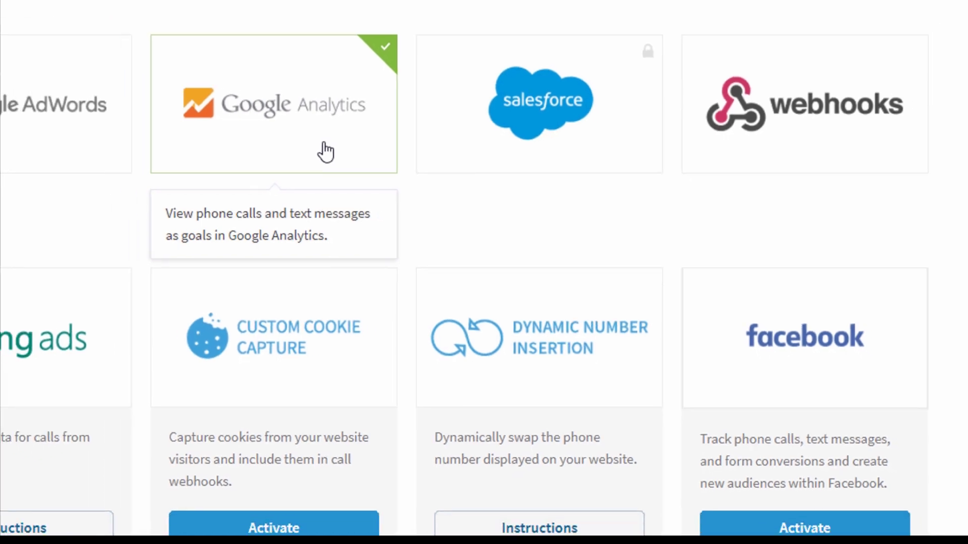
scroll(869, 256, down, 1)
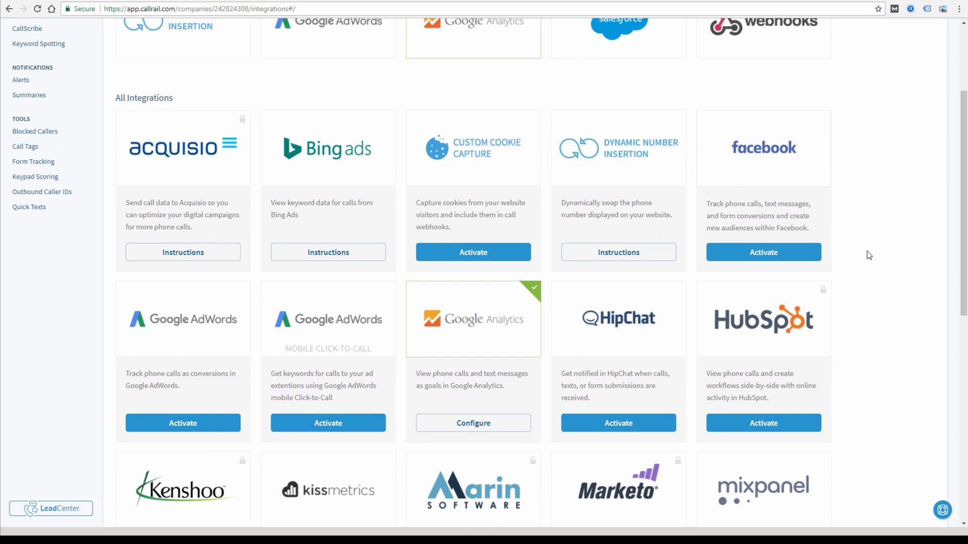
scroll(869, 255, down, 6)
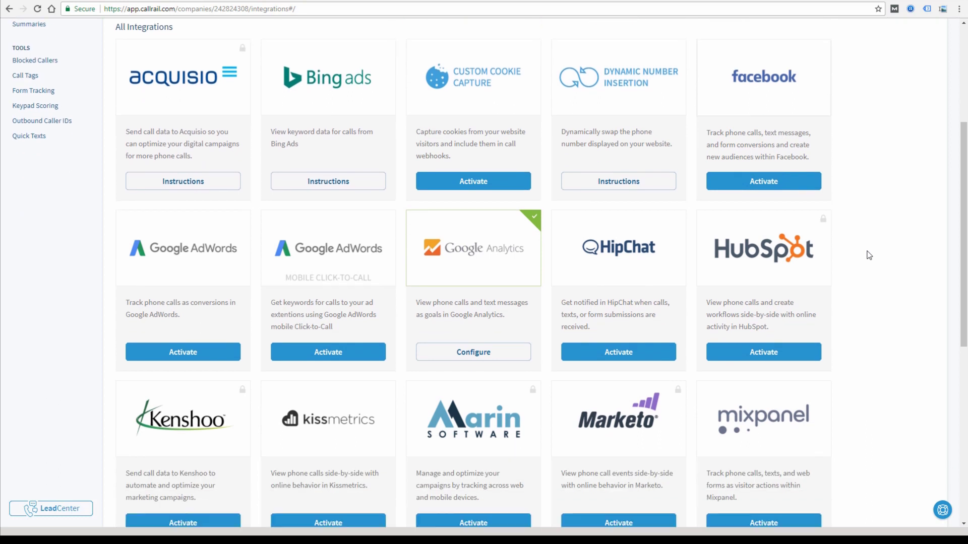
scroll(869, 255, down, 2)
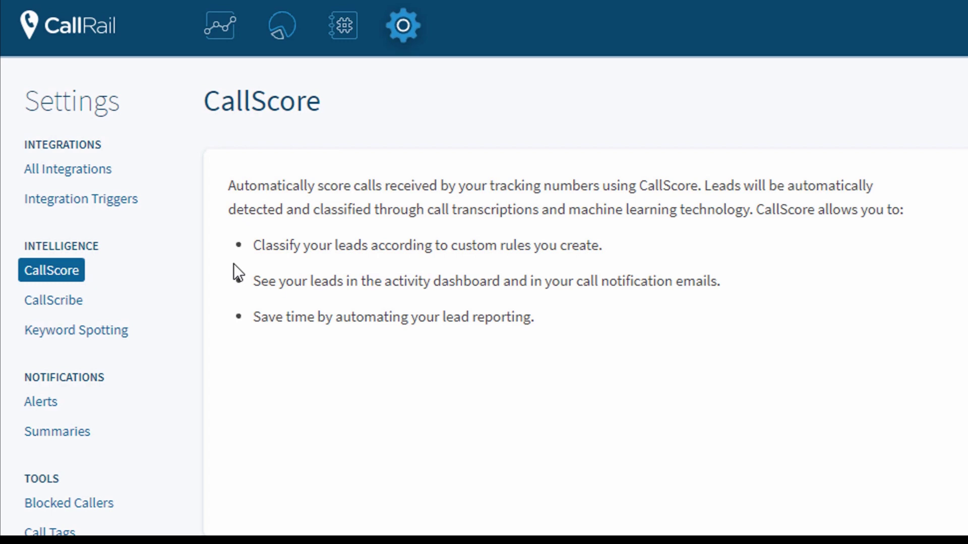
Review the CallScribe and Keyword Spotting intelligence settings, ending at the keyword rule form.
click(80, 302)
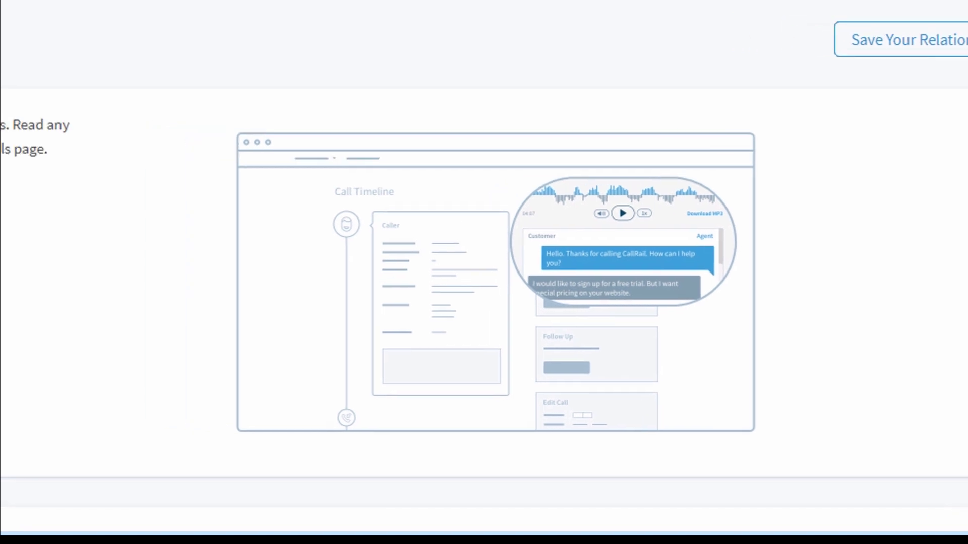
click(119, 331)
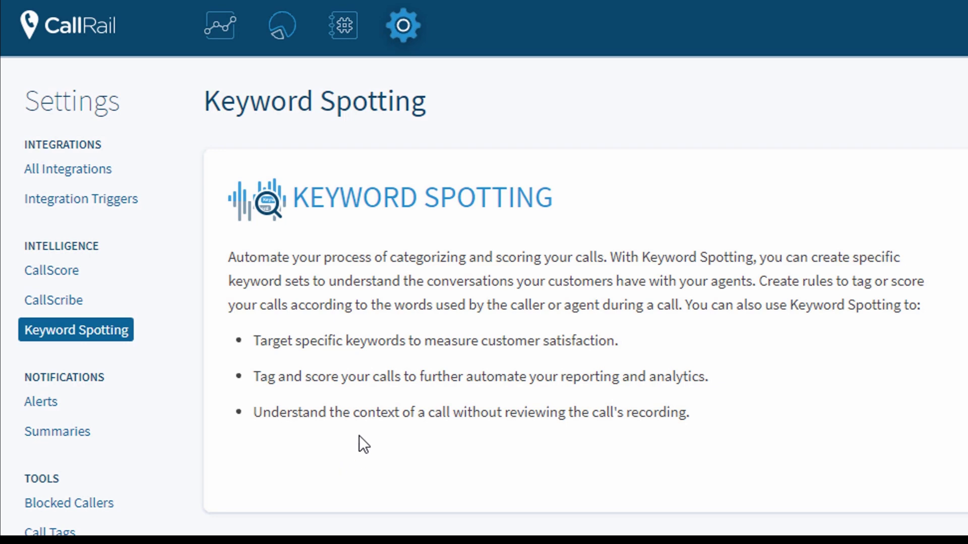
scroll(359, 436, down, 2)
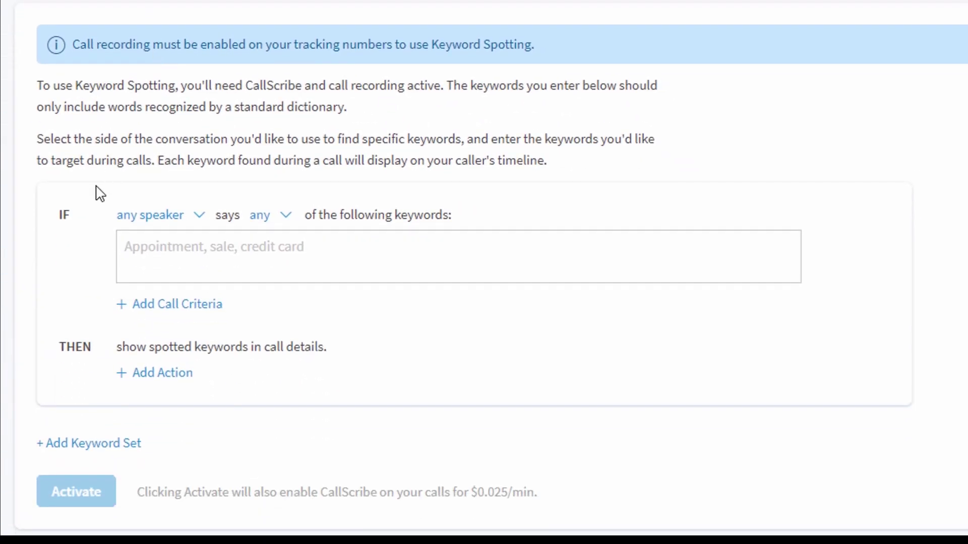
Inspect the speaker choices and the any/all matching choices of the keyword rule without changing them.
click(199, 215)
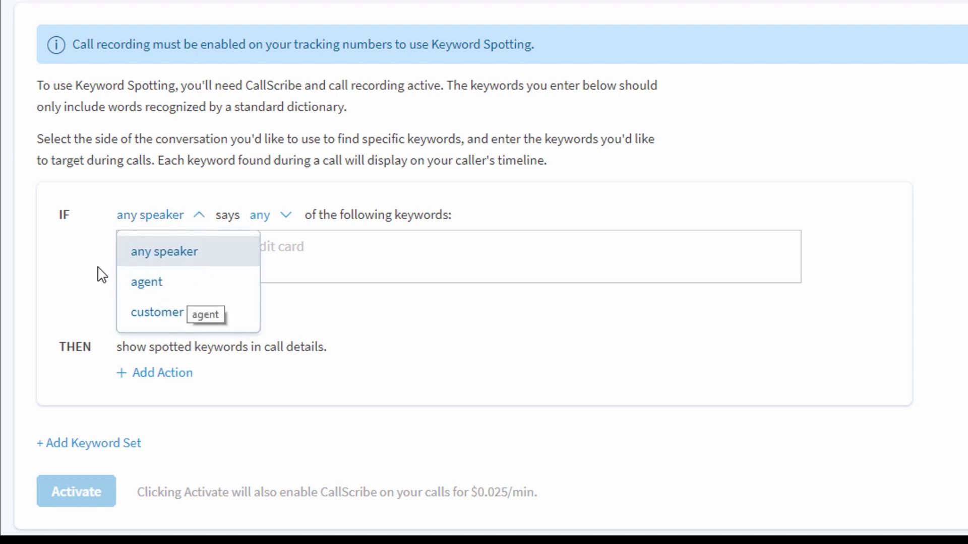
click(73, 278)
click(286, 218)
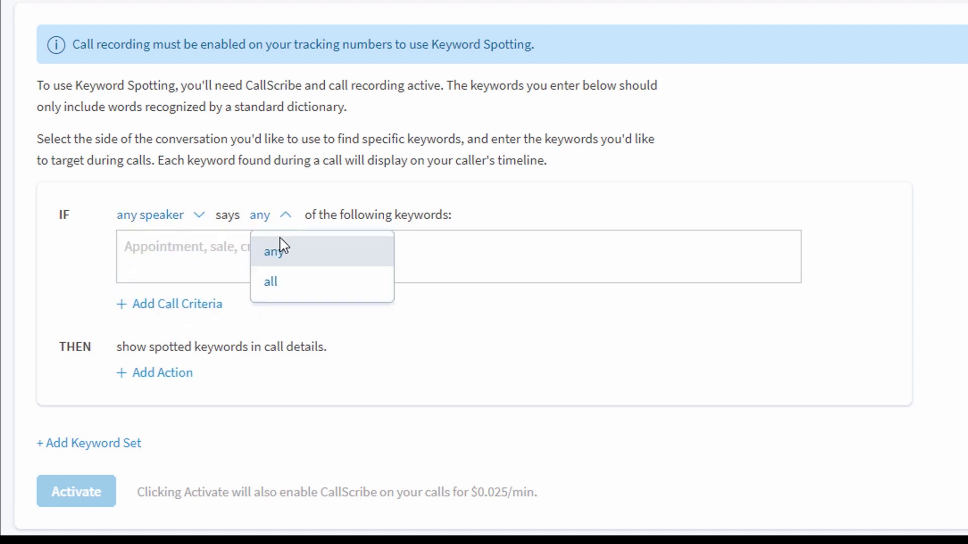
click(68, 259)
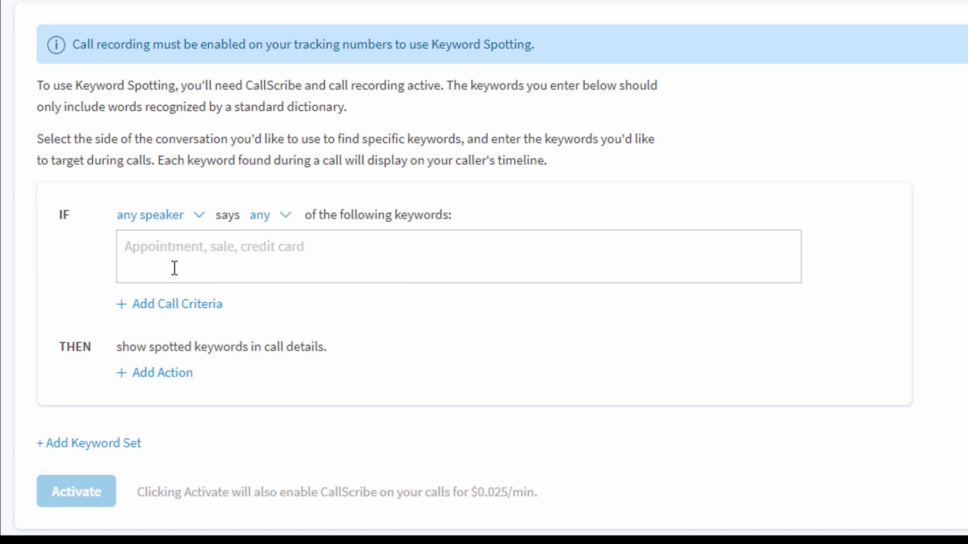
Add an apply value action to the keyword rule and open the choices for a further action.
click(170, 384)
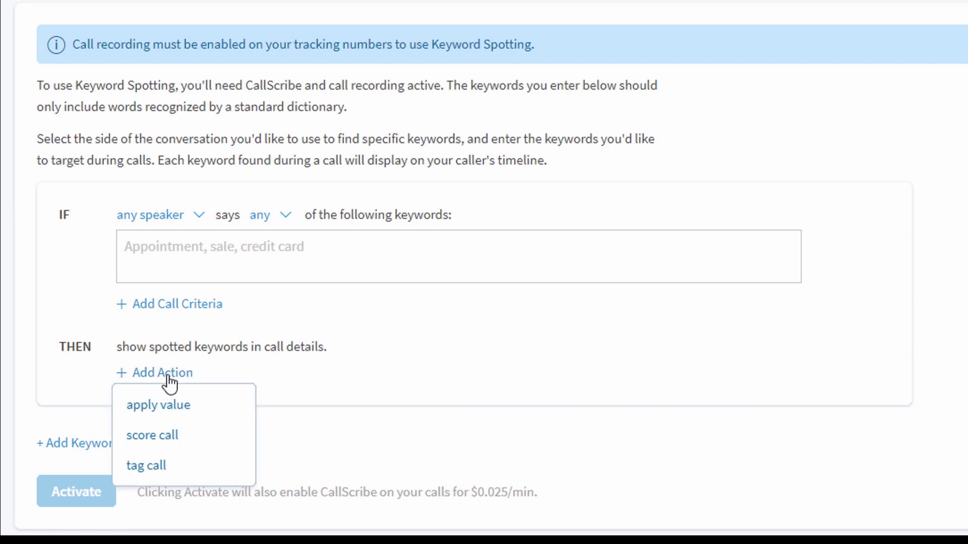
click(204, 409)
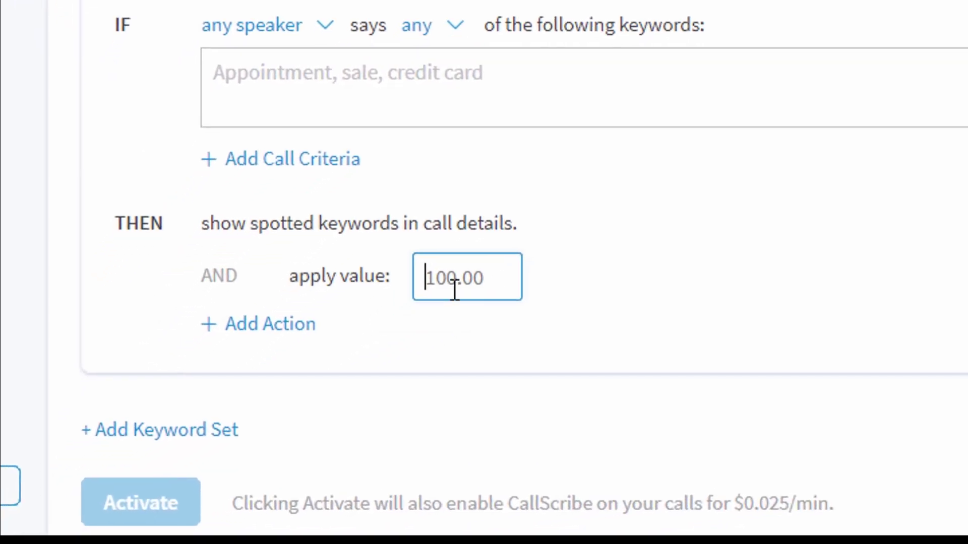
click(283, 330)
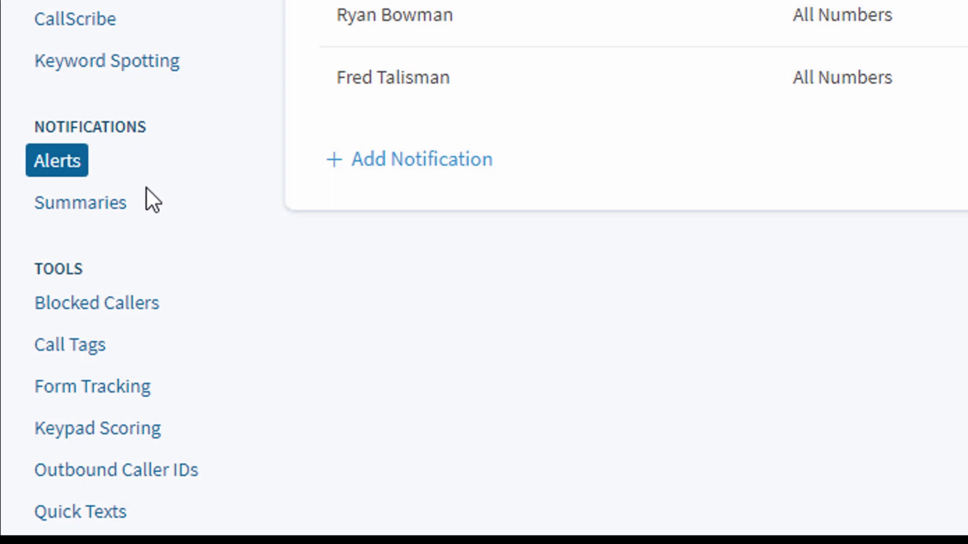
Review the notification Summaries settings and the Call Tags and Keypad Scoring tools.
click(91, 204)
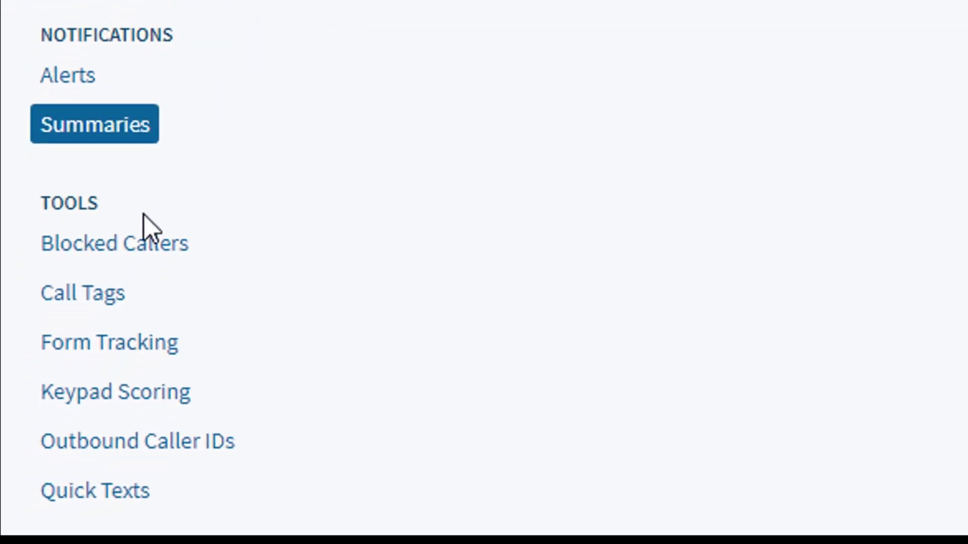
click(105, 300)
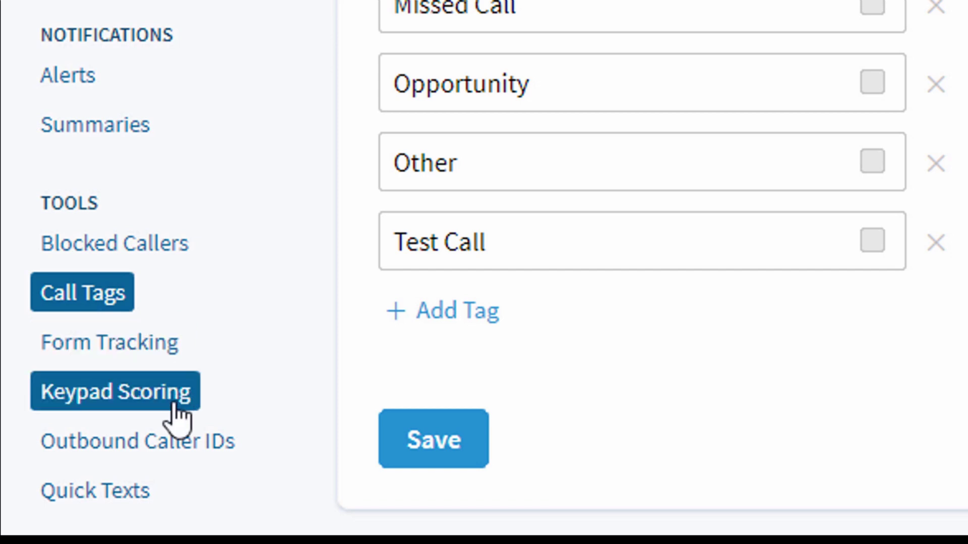
click(191, 395)
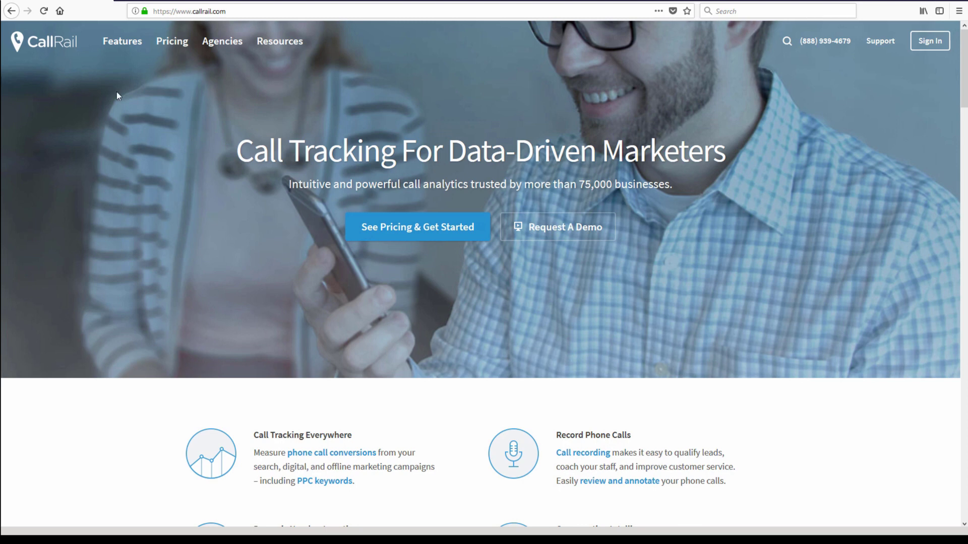
Open the plan pricing page on CallRail's public website.
click(179, 51)
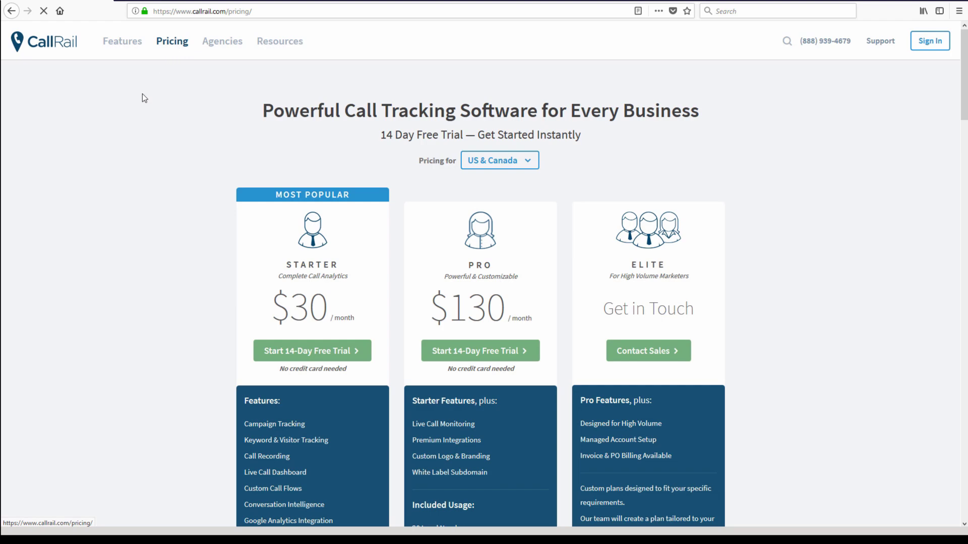
Compare the features, included usage and additional usage rates of the Starter, Pro and Elite plans on the pricing page.
scroll(144, 327, down, 3)
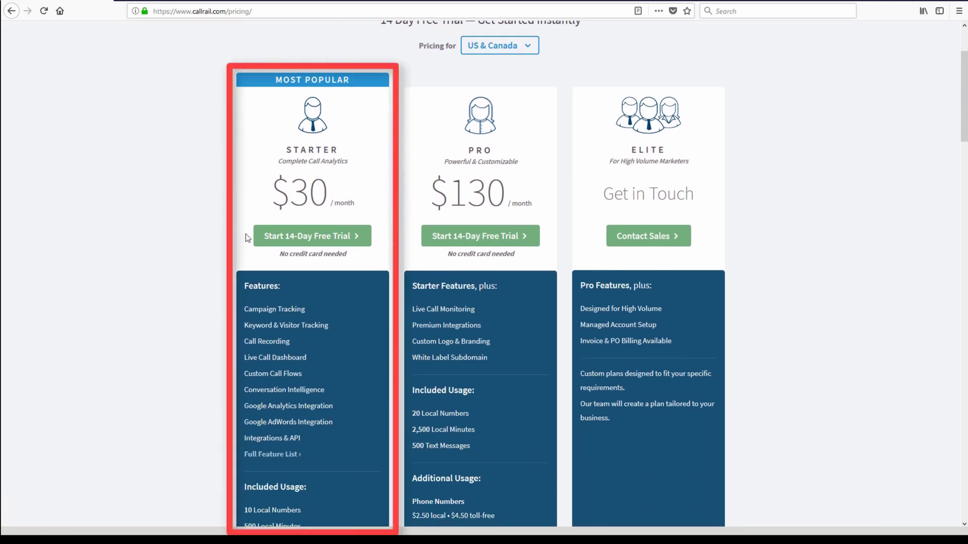
scroll(212, 227, down, 3)
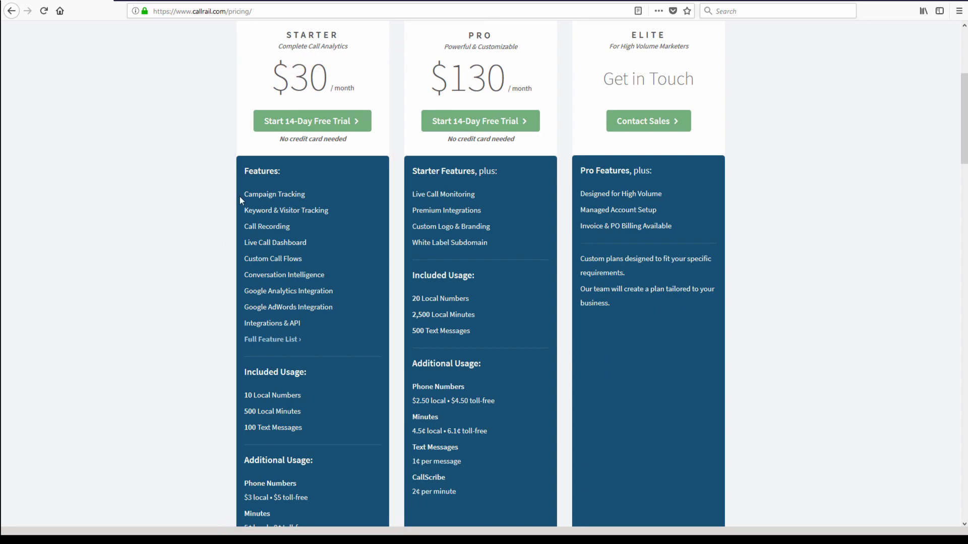
scroll(220, 224, down, 3)
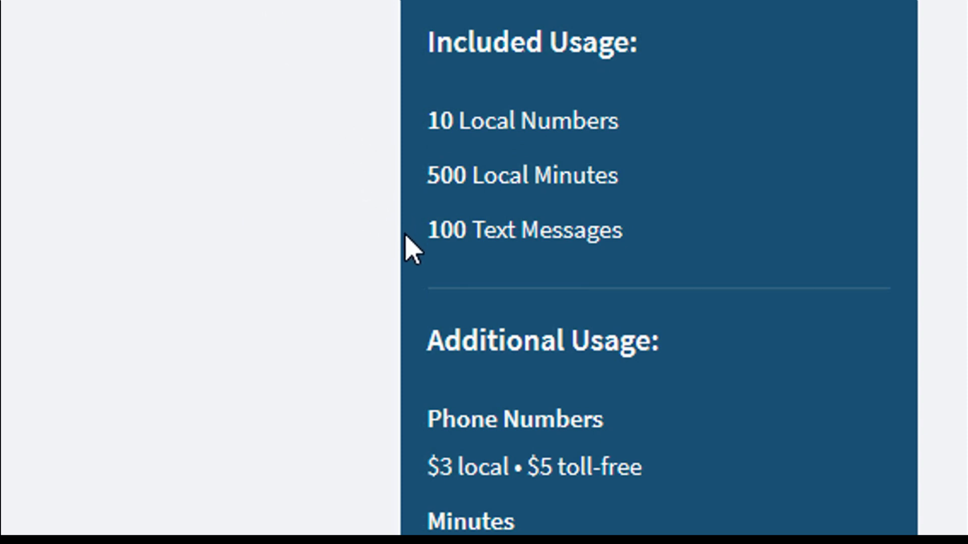
scroll(588, 268, down, 3)
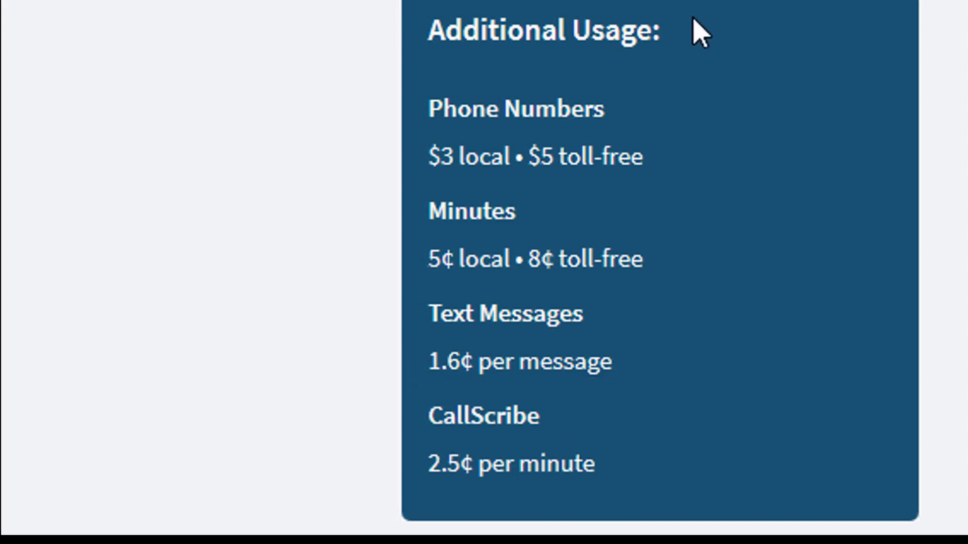
scroll(791, 255, up, 2)
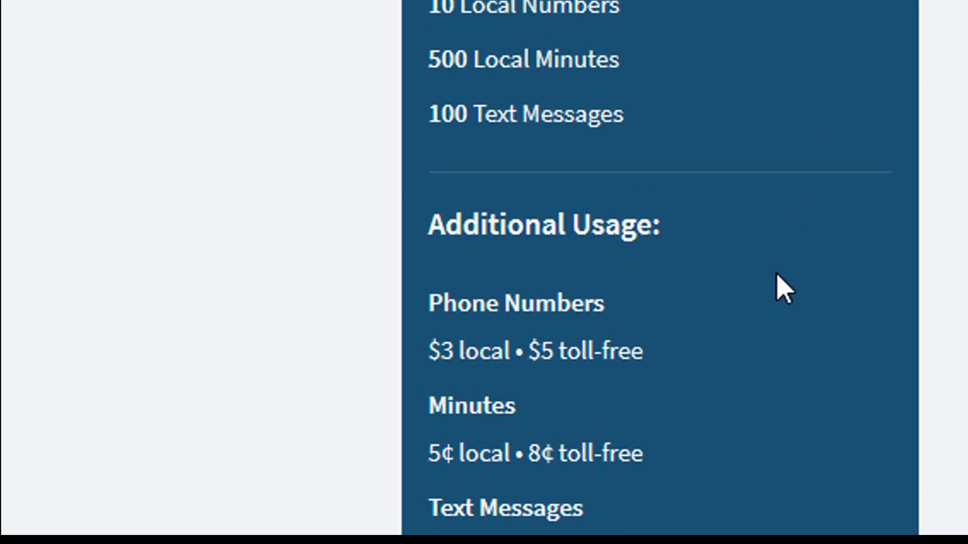
scroll(807, 86, up, 3)
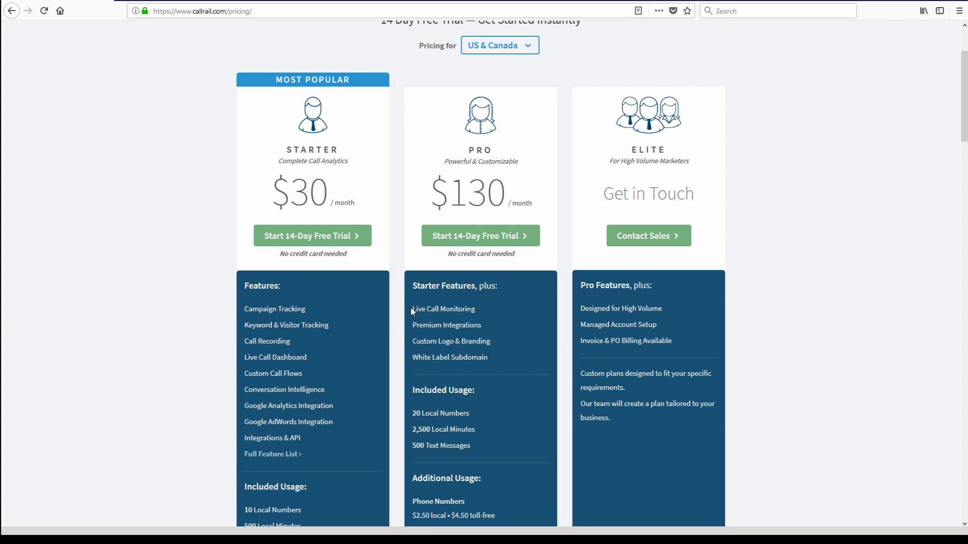
scroll(411, 311, down, 3)
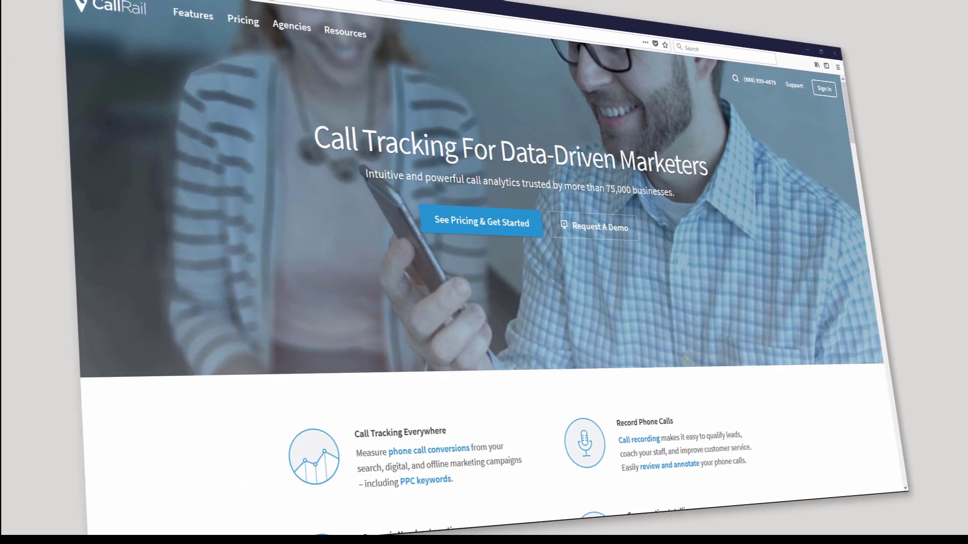
Look through the CallRail homepage's feature overview and the feature pages on business text messaging and the mobile app.
scroll(484, 272, down, 3)
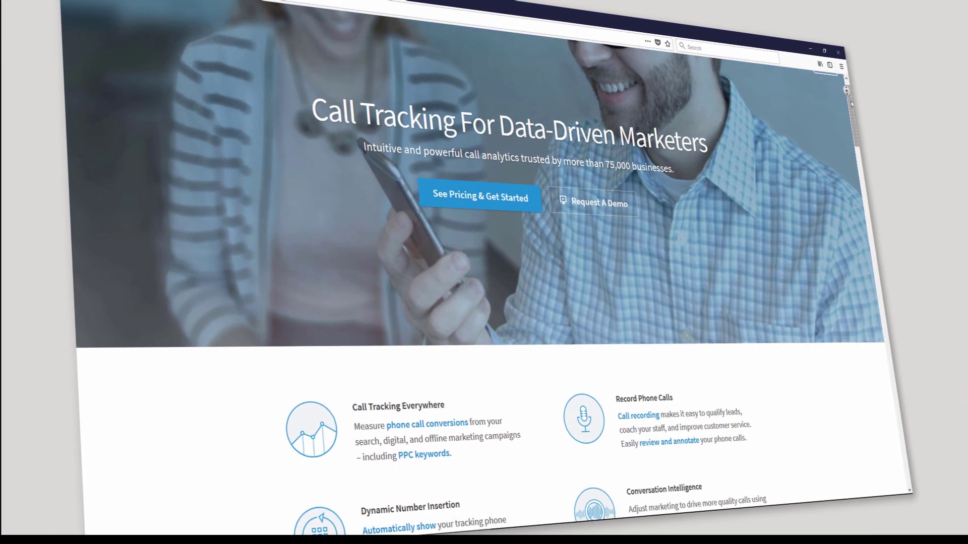
scroll(854, 103, down, 3)
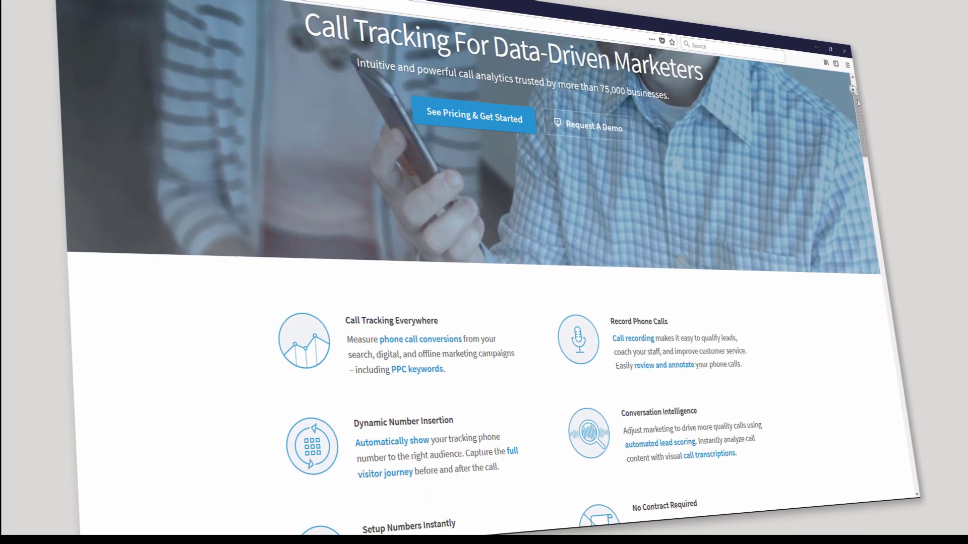
scroll(861, 102, down, 3)
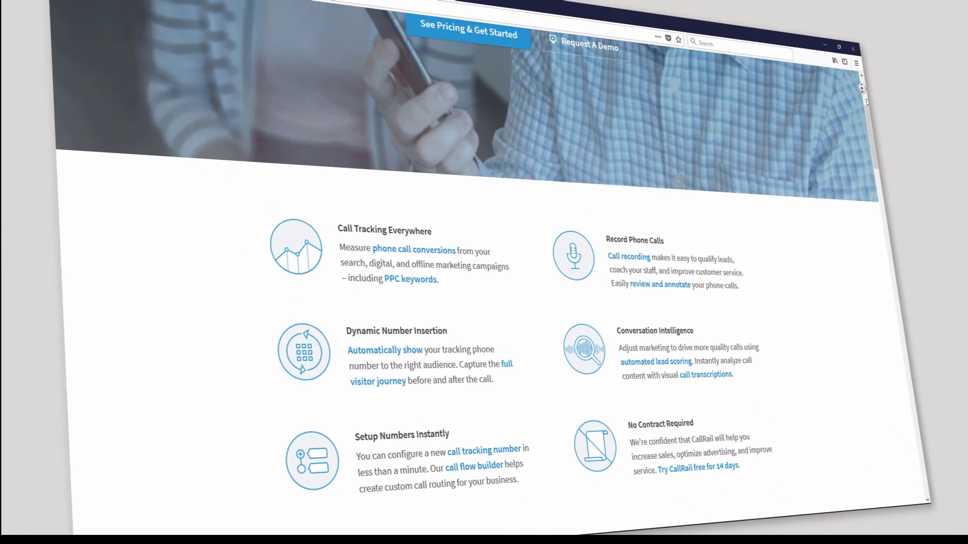
scroll(484, 272, down, 3)
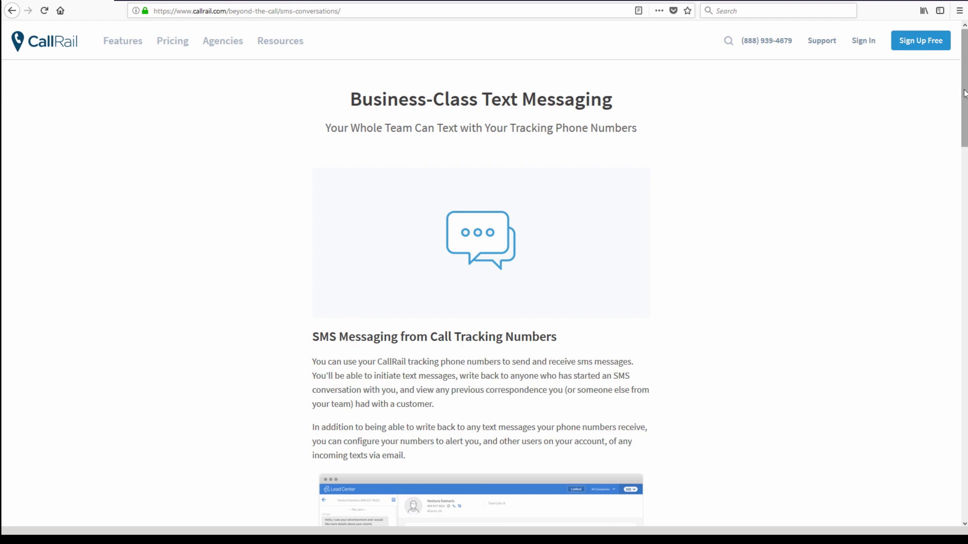
drag(963, 93, 965, 369)
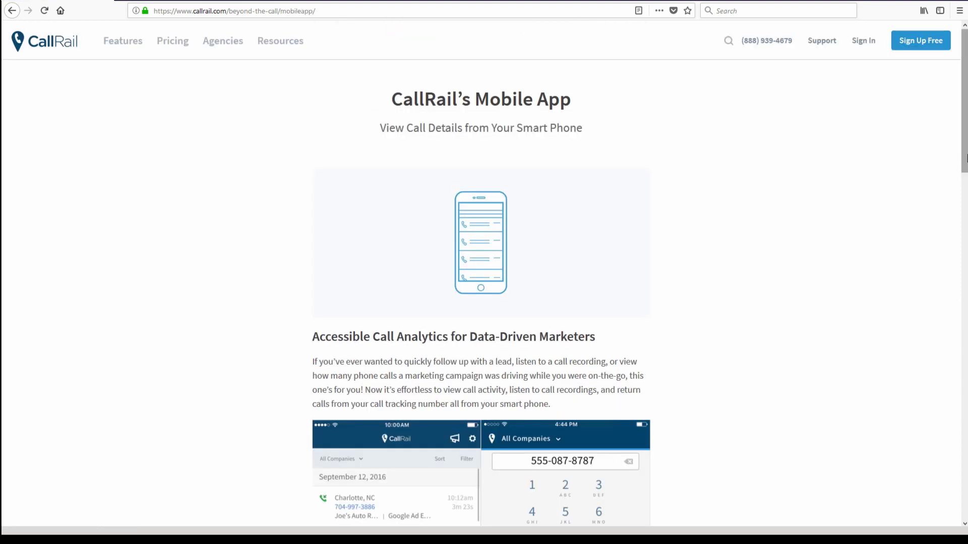
drag(965, 158, 965, 210)
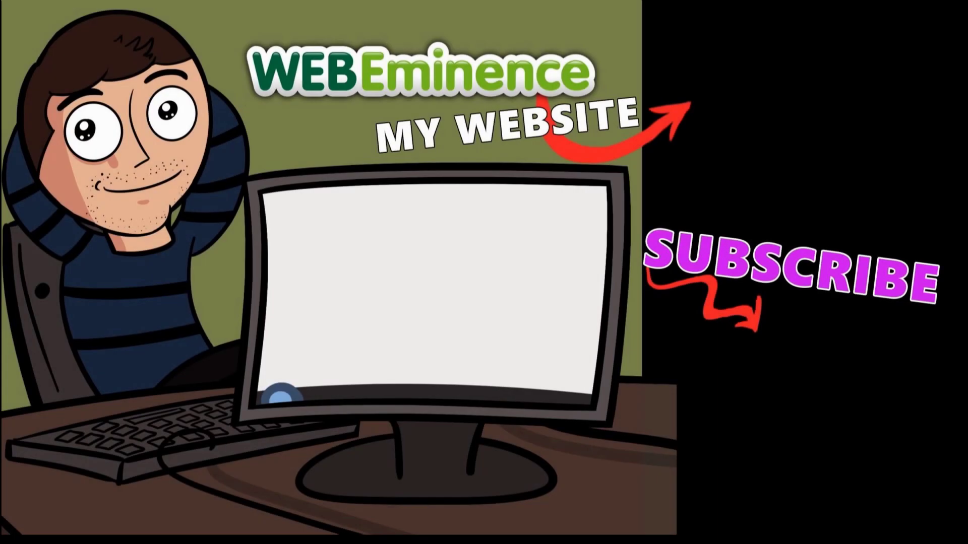